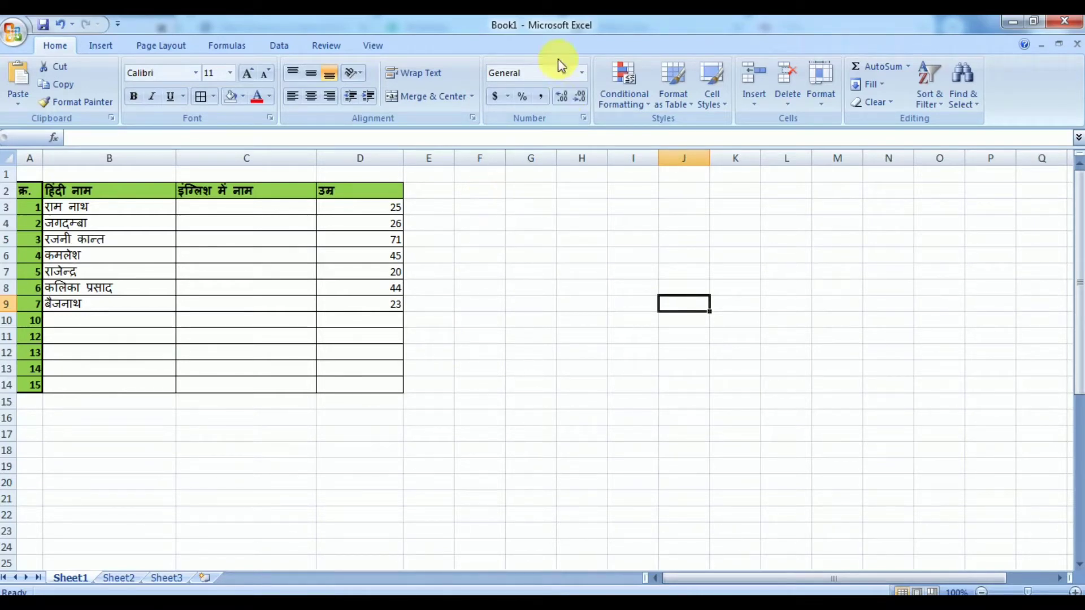
Select column D of the Excel table and left-align its ages.
{"action": "left_click", "coordinate": [481, 208]}
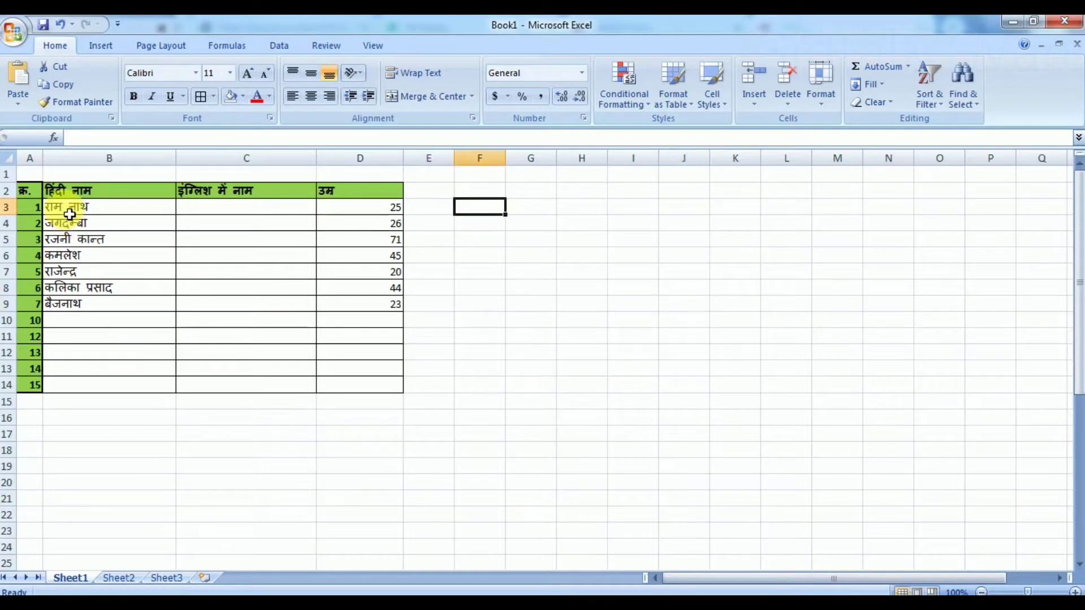
{"action": "left_click_drag", "start_coordinate": [70, 213], "coordinate": [77, 318]}
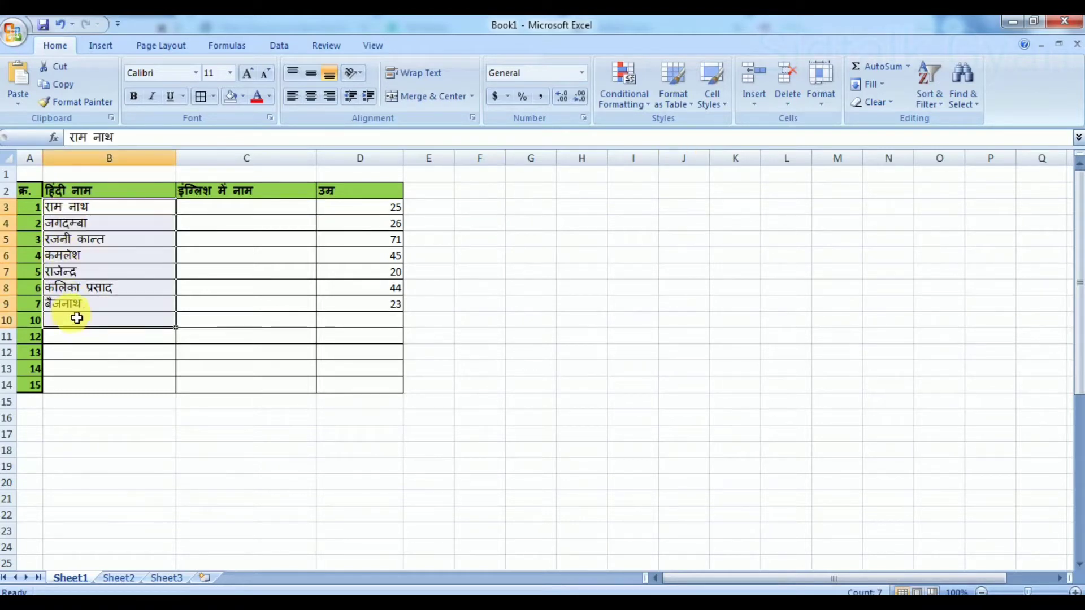
{"action": "left_click_drag", "start_coordinate": [213, 208], "coordinate": [234, 322]}
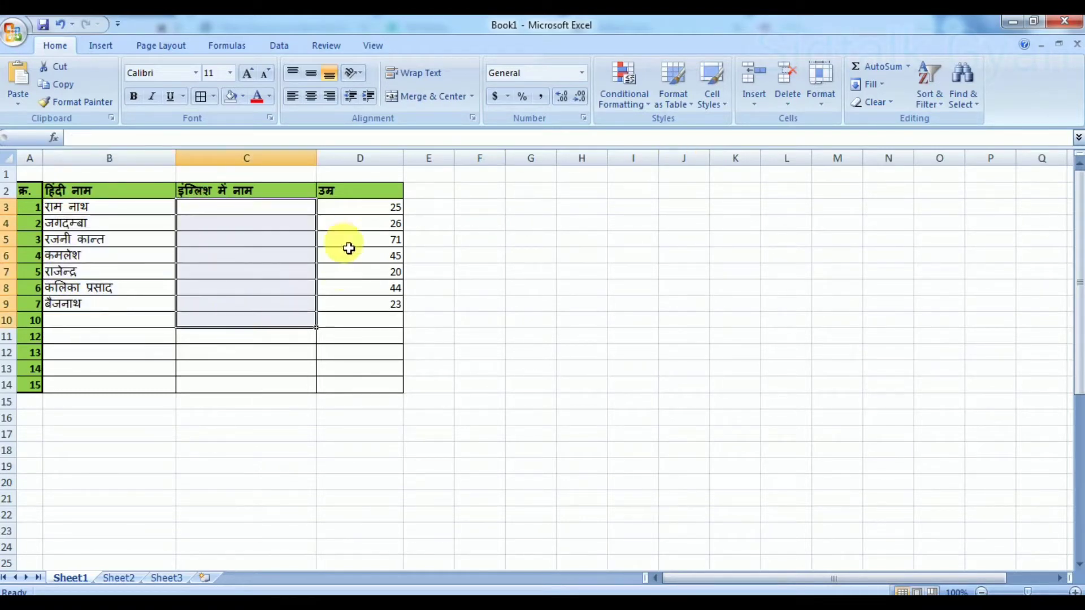
{"action": "left_click_drag", "start_coordinate": [347, 209], "coordinate": [352, 383]}
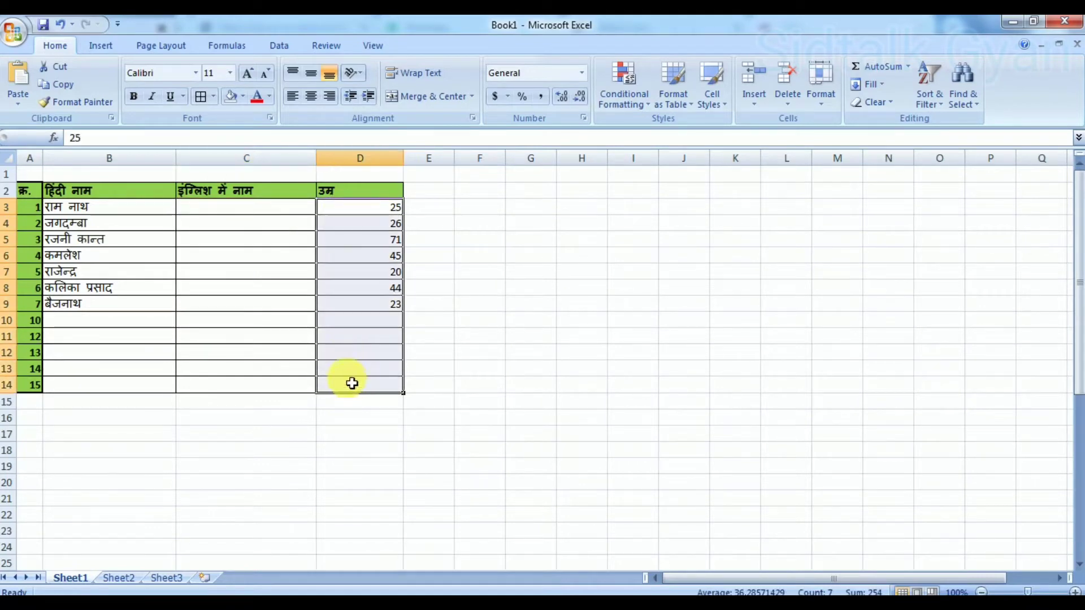
{"action": "left_click", "coordinate": [358, 158]}
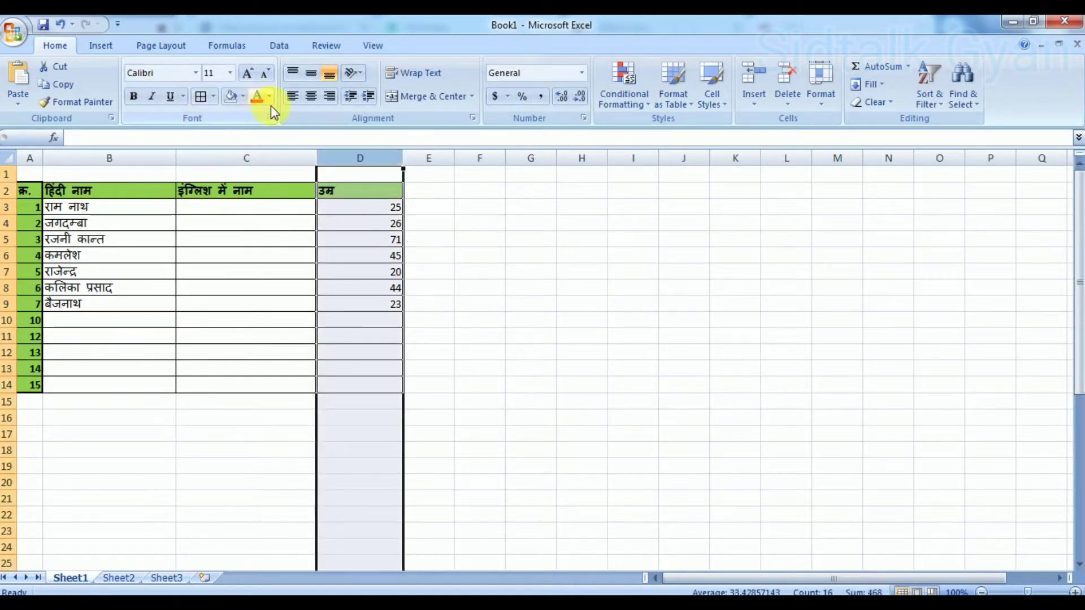
{"action": "left_click", "coordinate": [292, 96]}
{"action": "left_click", "coordinate": [525, 223]}
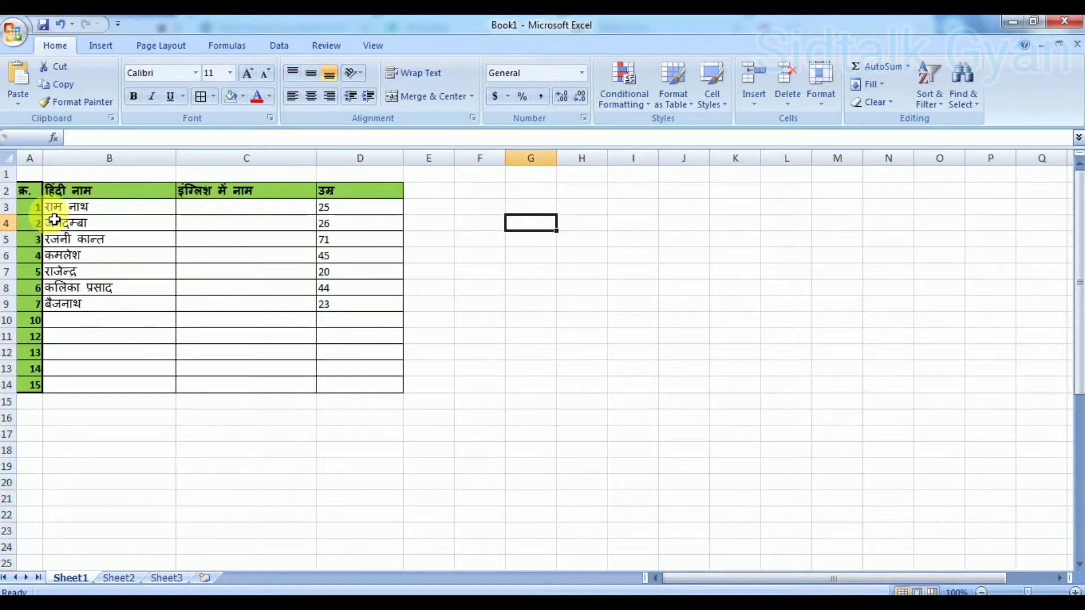
{"action": "left_click_drag", "start_coordinate": [62, 208], "coordinate": [79, 303]}
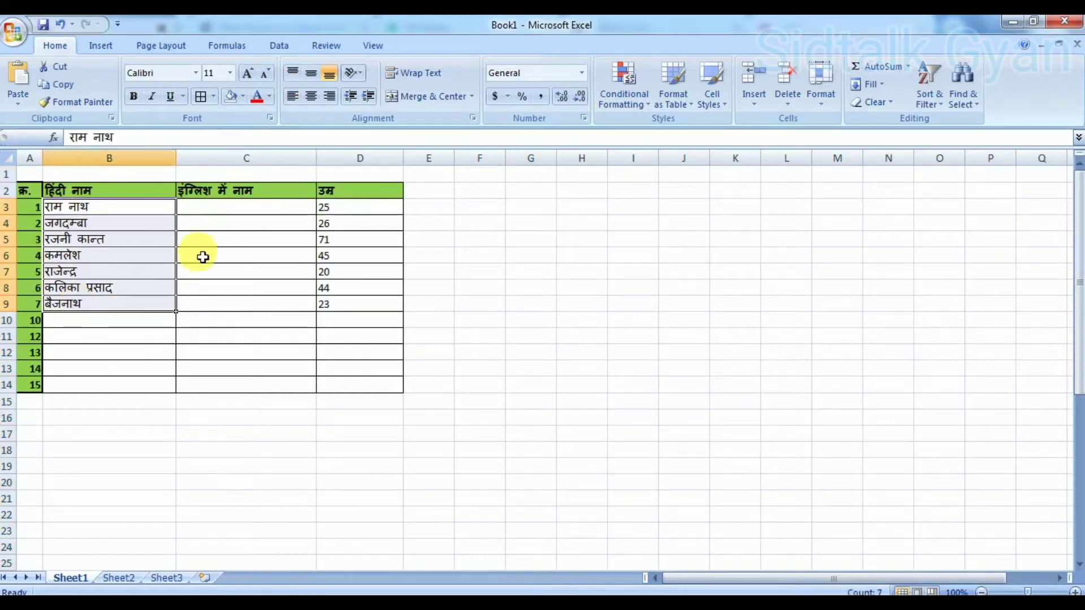
{"action": "left_click_drag", "start_coordinate": [217, 210], "coordinate": [238, 321]}
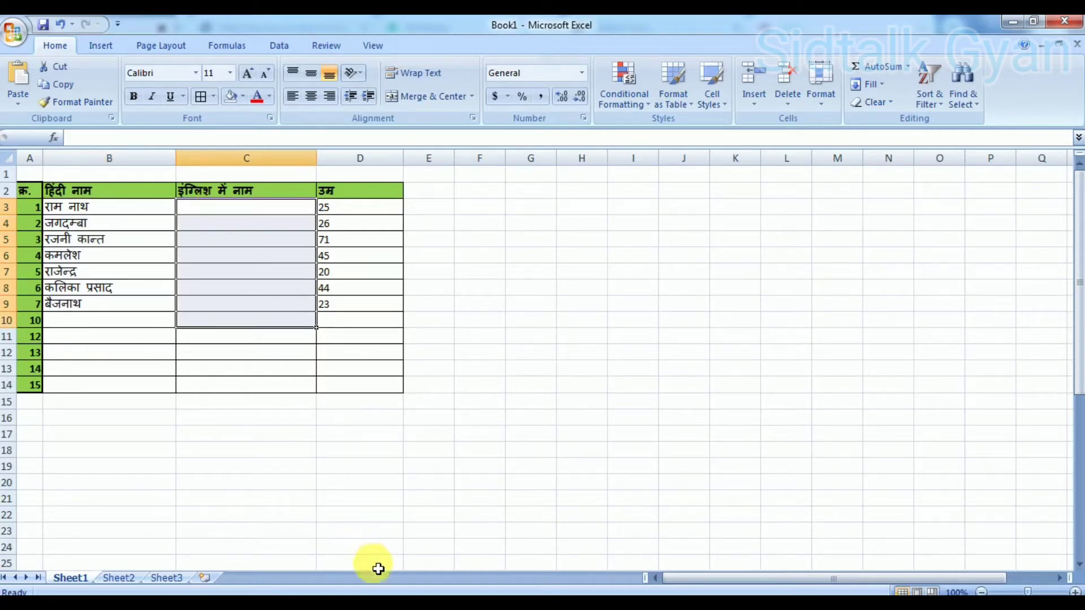
In the browser, search Google for 'google sheets' and go to the Google Sheets home page.
{"action": "key", "text": "alt+Tab"}
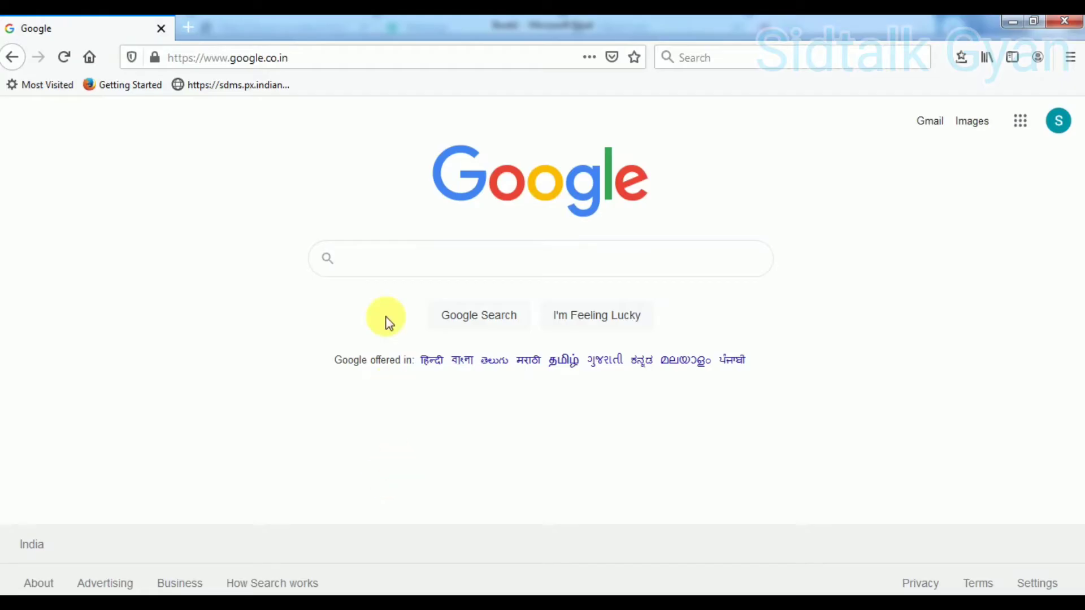
{"action": "left_click", "coordinate": [386, 267]}
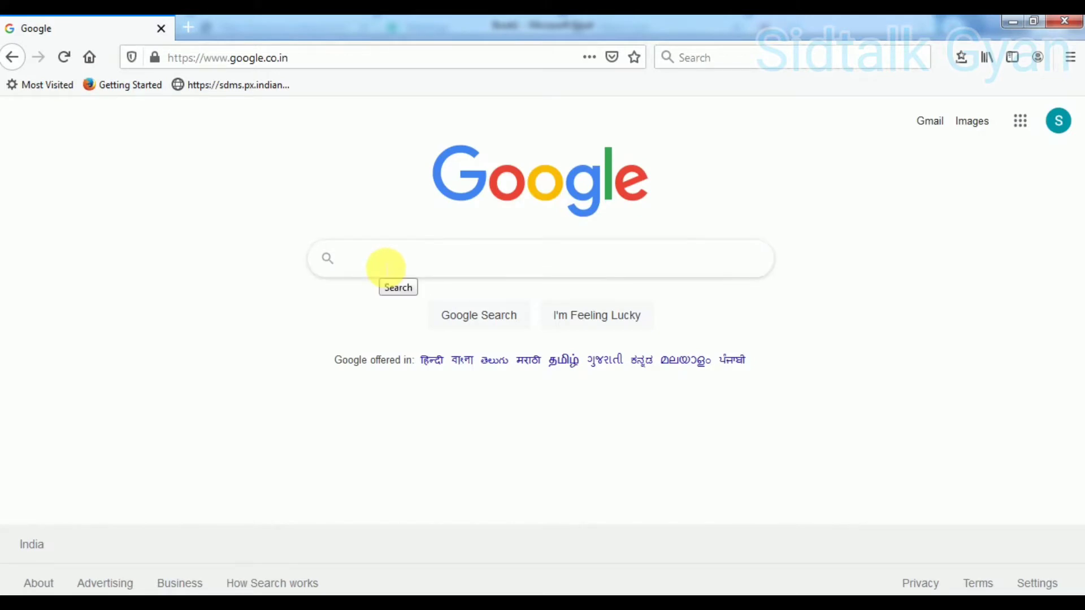
{"action": "type", "text": "google sheets"}
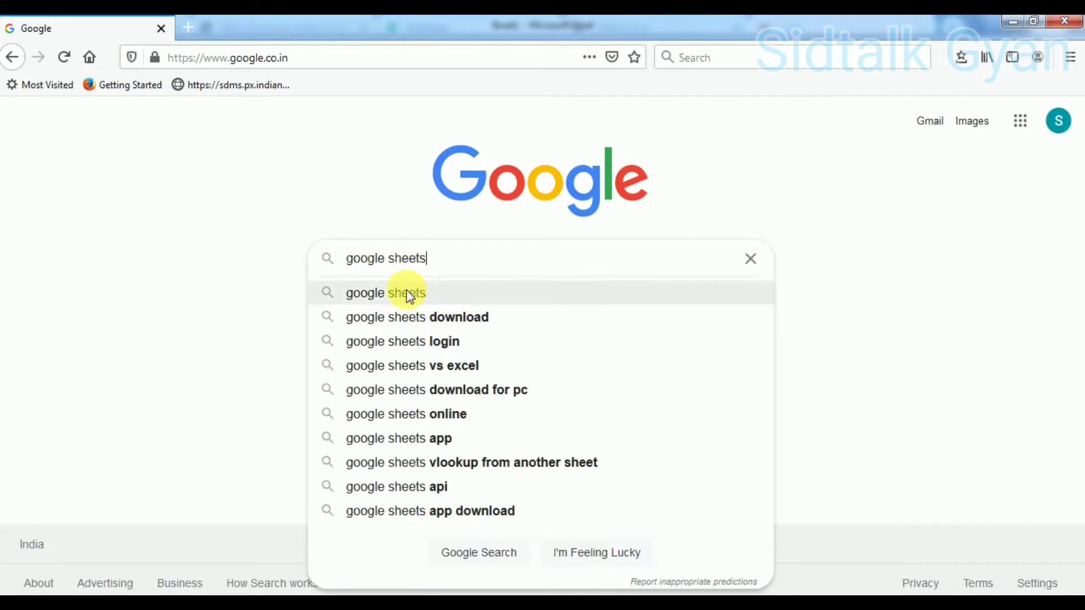
{"action": "left_click", "coordinate": [406, 289]}
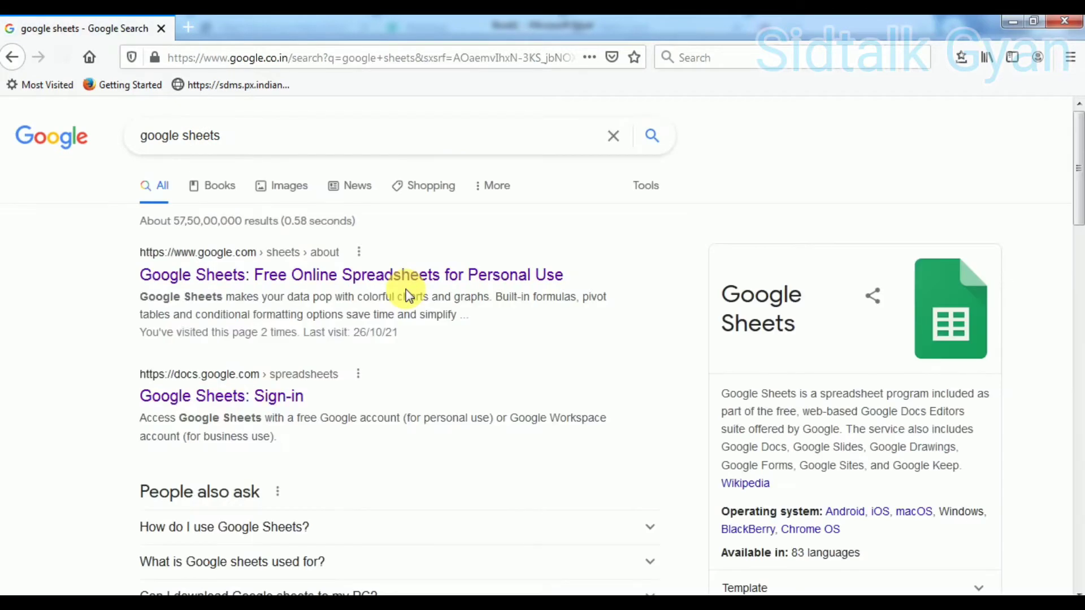
{"action": "left_click", "coordinate": [193, 277]}
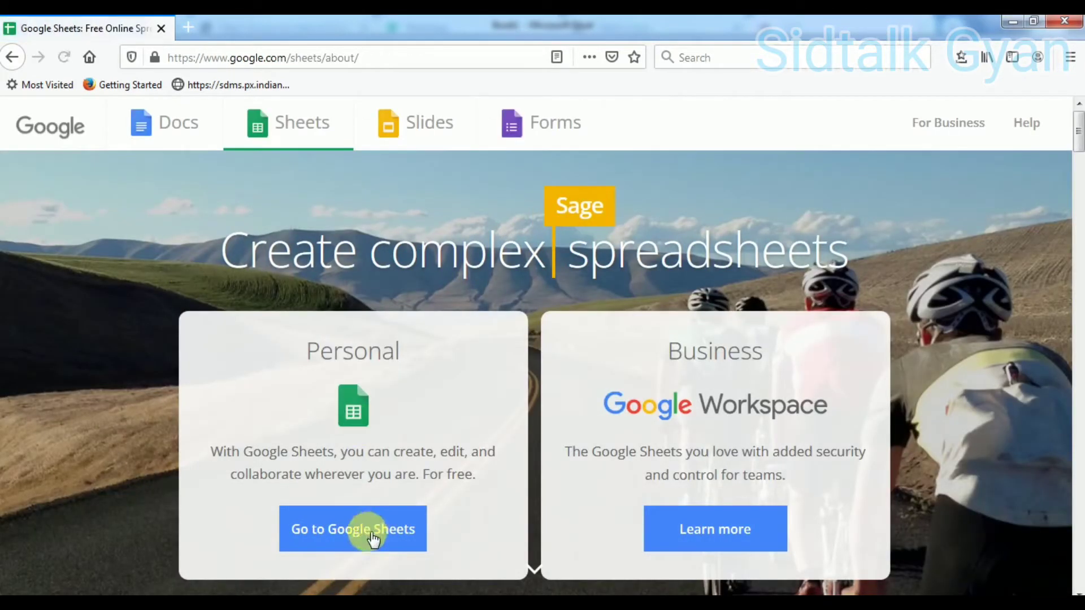
{"action": "left_click", "coordinate": [352, 532]}
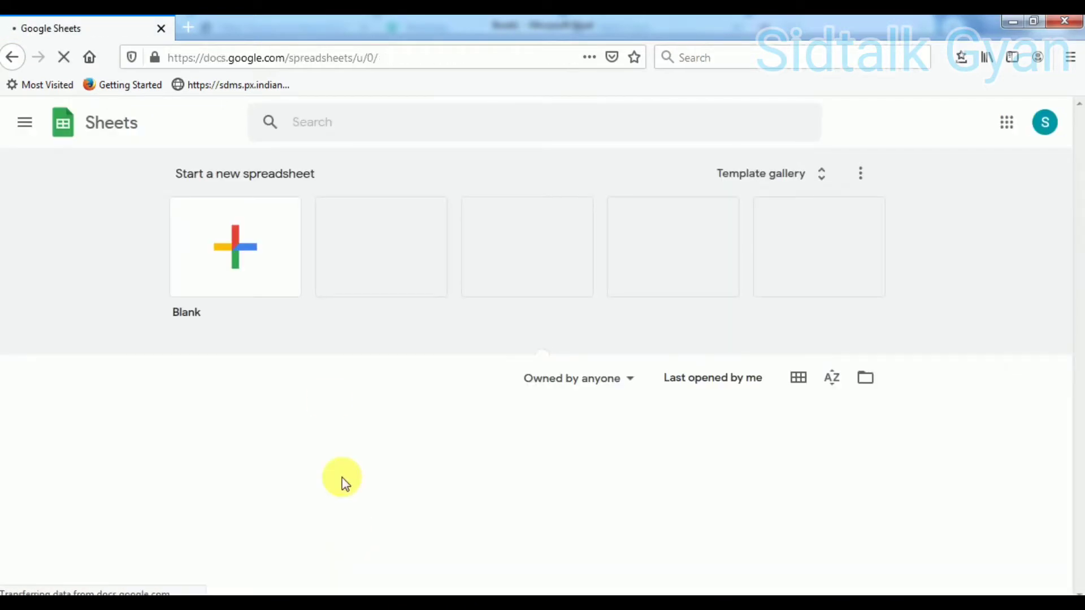
Create a blank Google spreadsheet, then copy the Excel table A2:D14.
{"action": "left_click", "coordinate": [240, 254]}
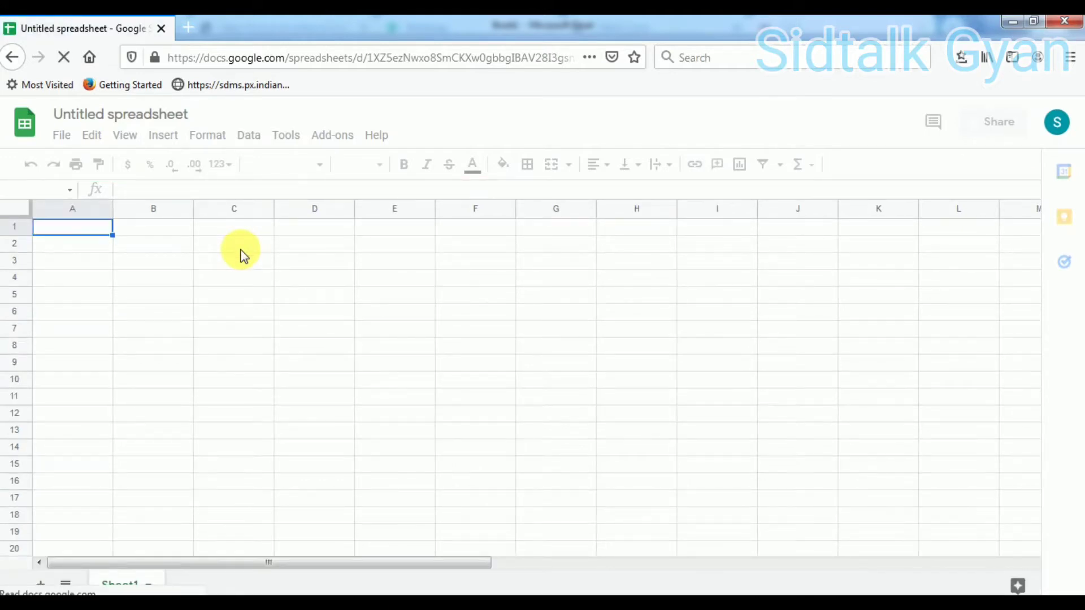
{"action": "left_click", "coordinate": [66, 245]}
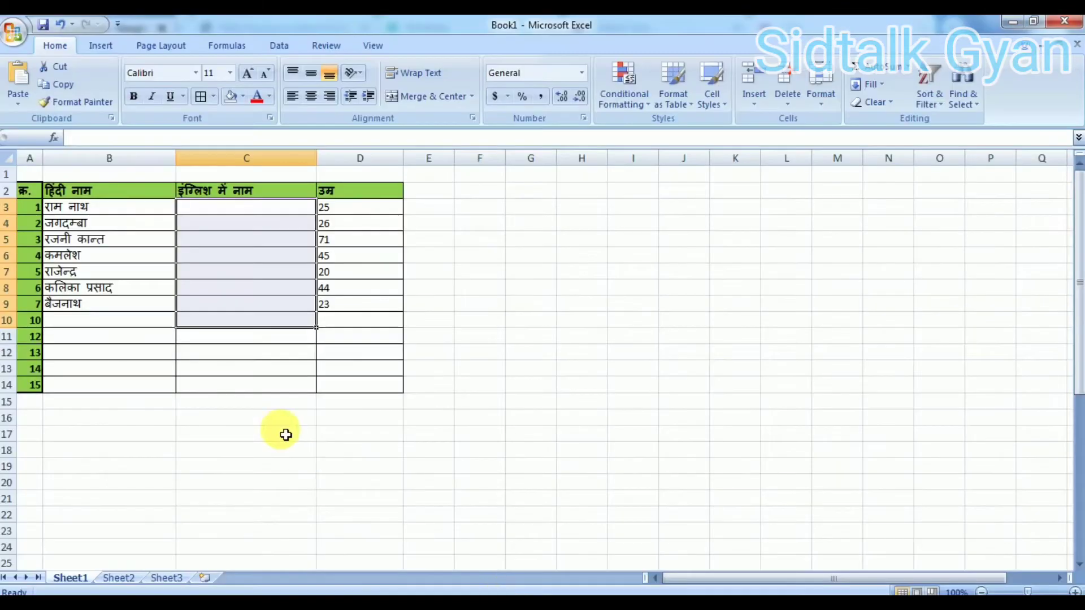
{"action": "left_click_drag", "start_coordinate": [35, 201], "coordinate": [336, 392]}
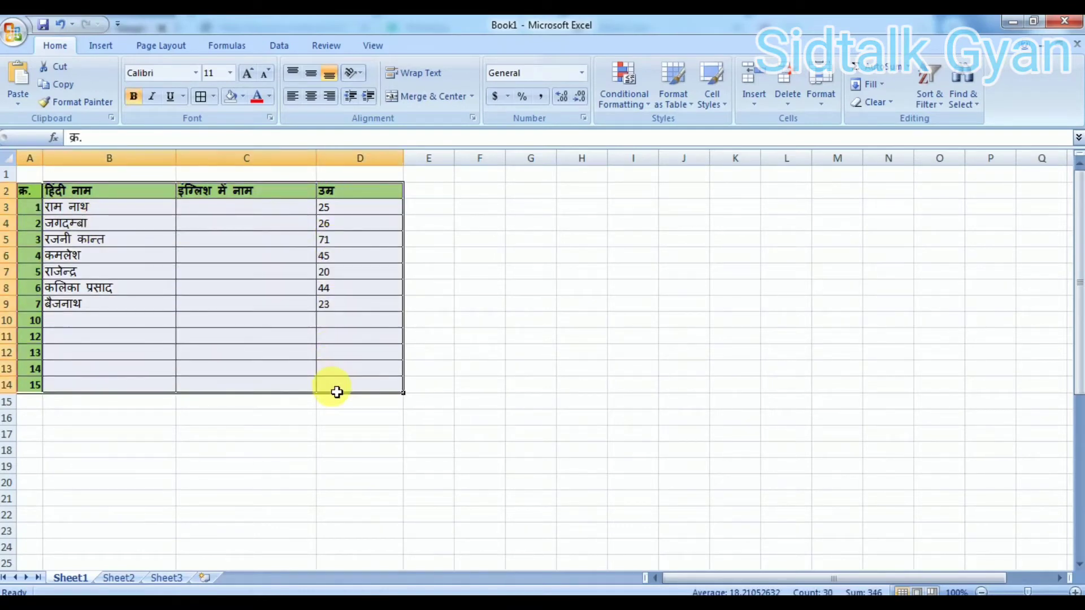
{"action": "key", "text": "ctrl+c"}
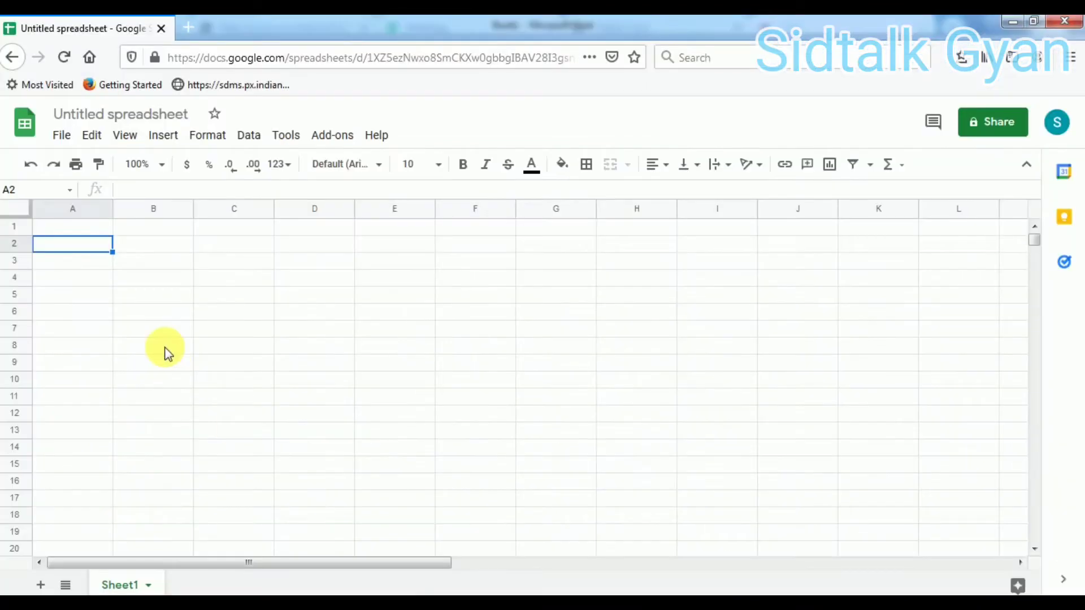
Paste the copied Excel table into the new sheet starting at A2 using Ctrl+V.
{"action": "right_click", "coordinate": [68, 245]}
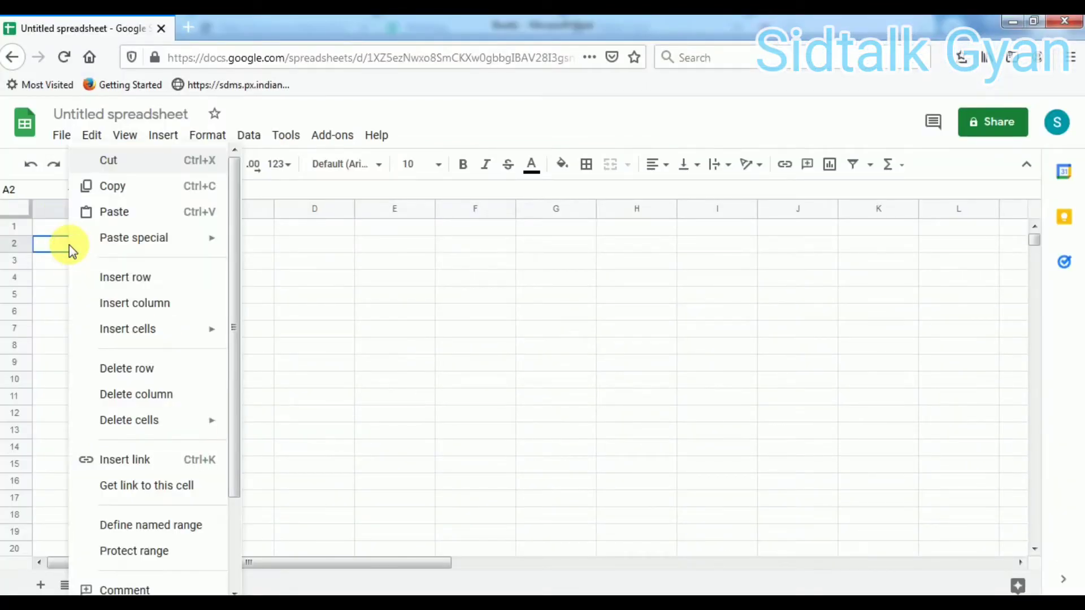
{"action": "left_click", "coordinate": [110, 219]}
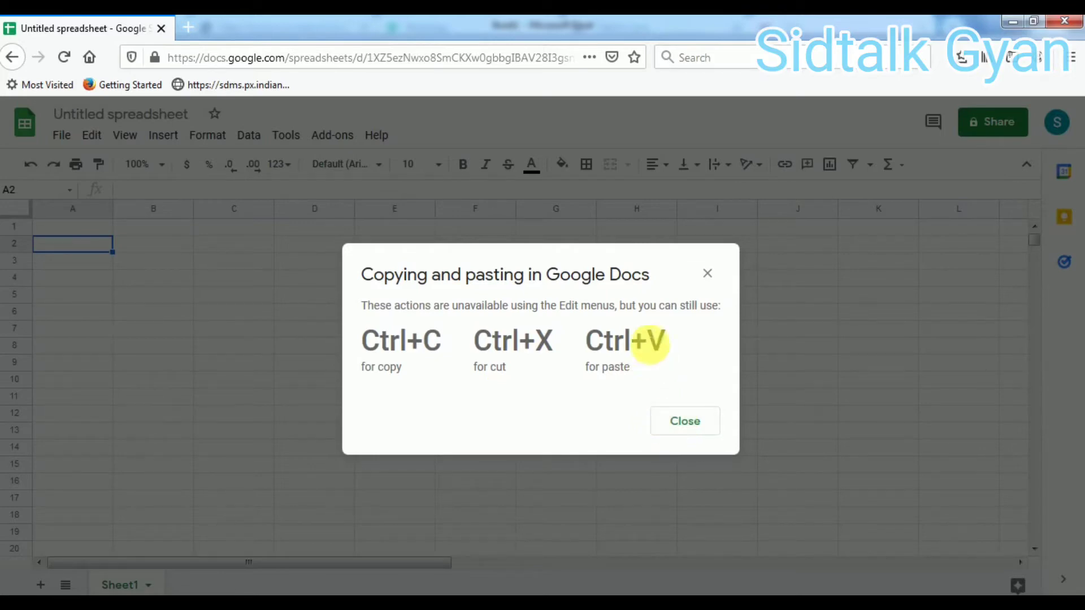
{"action": "left_click", "coordinate": [685, 421]}
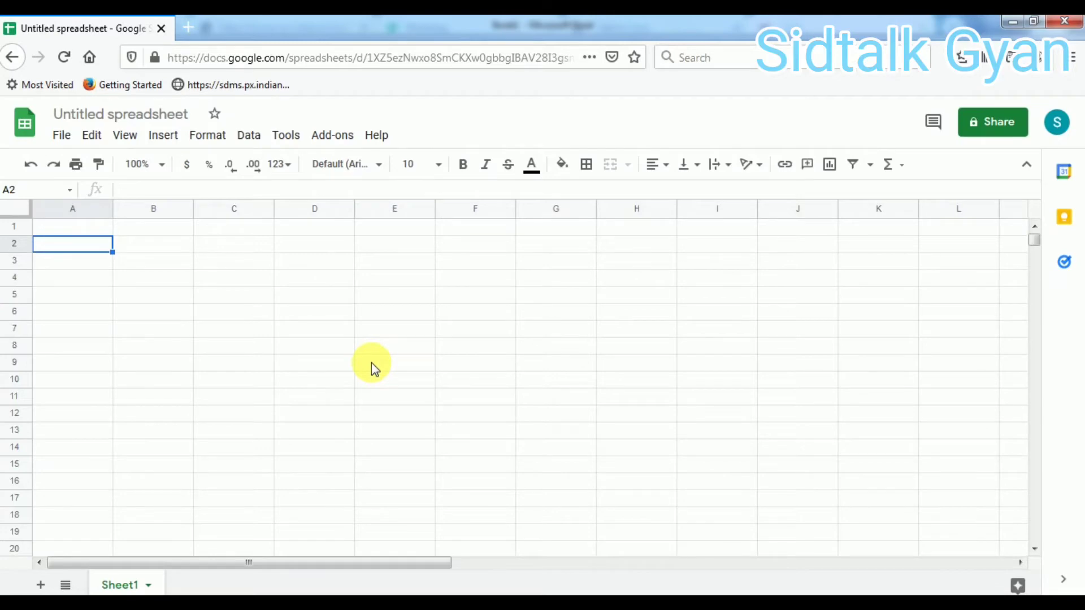
{"action": "key", "text": "ctrl+v"}
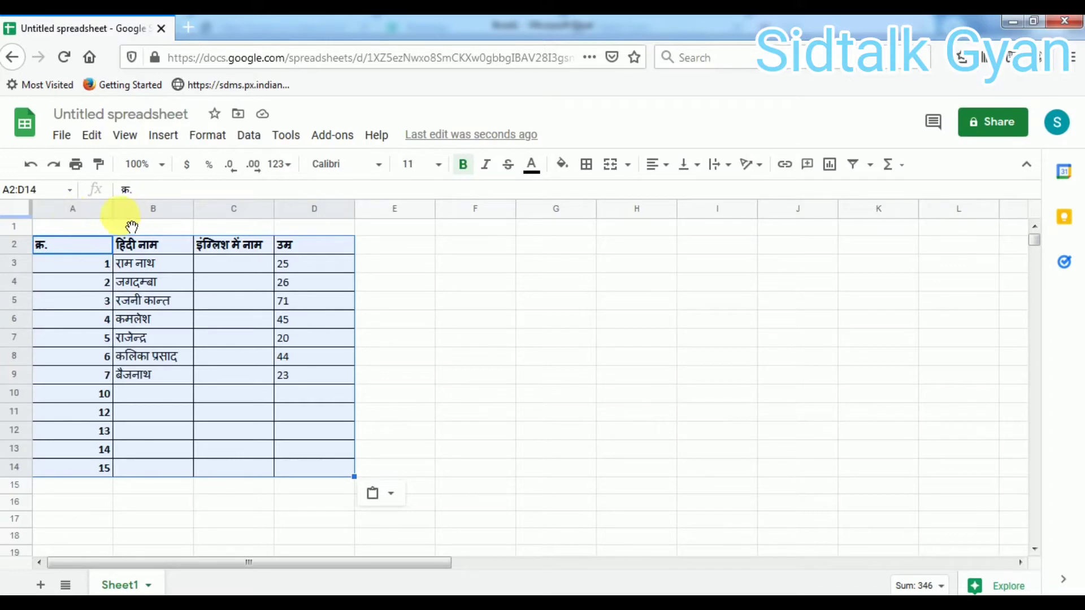
Narrow the serial-number column A and widen the Hindi-name column B and English-name column C.
{"action": "mouse_move", "coordinate": [111, 210]}
{"action": "left_mouse_down"}
{"action": "mouse_move", "coordinate": [51, 209]}
{"action": "mouse_move", "coordinate": [64, 215]}
{"action": "left_mouse_up"}
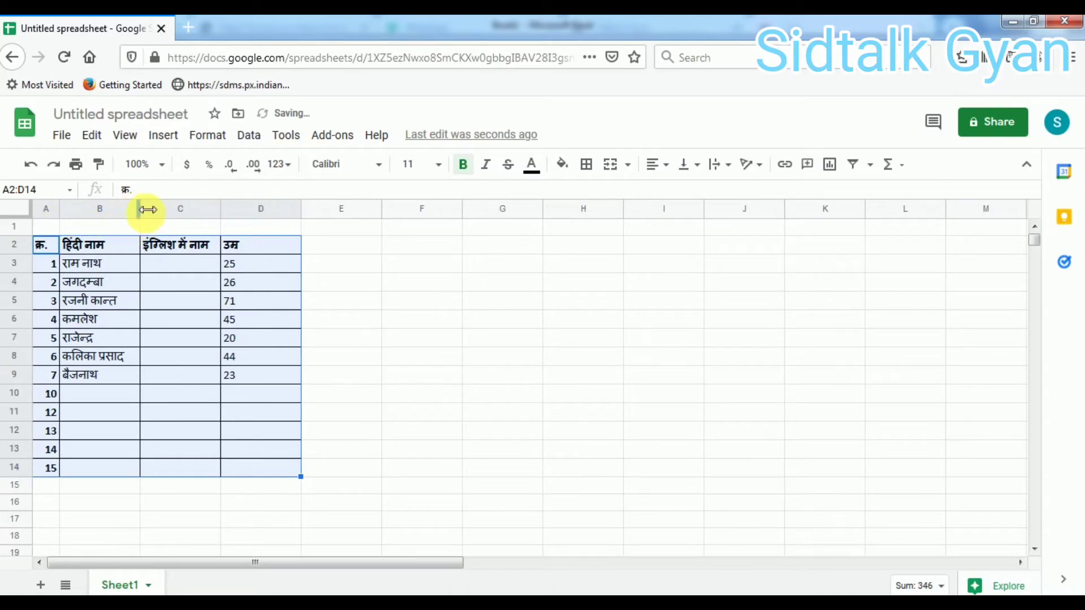
{"action": "left_click_drag", "start_coordinate": [138, 209], "coordinate": [193, 222]}
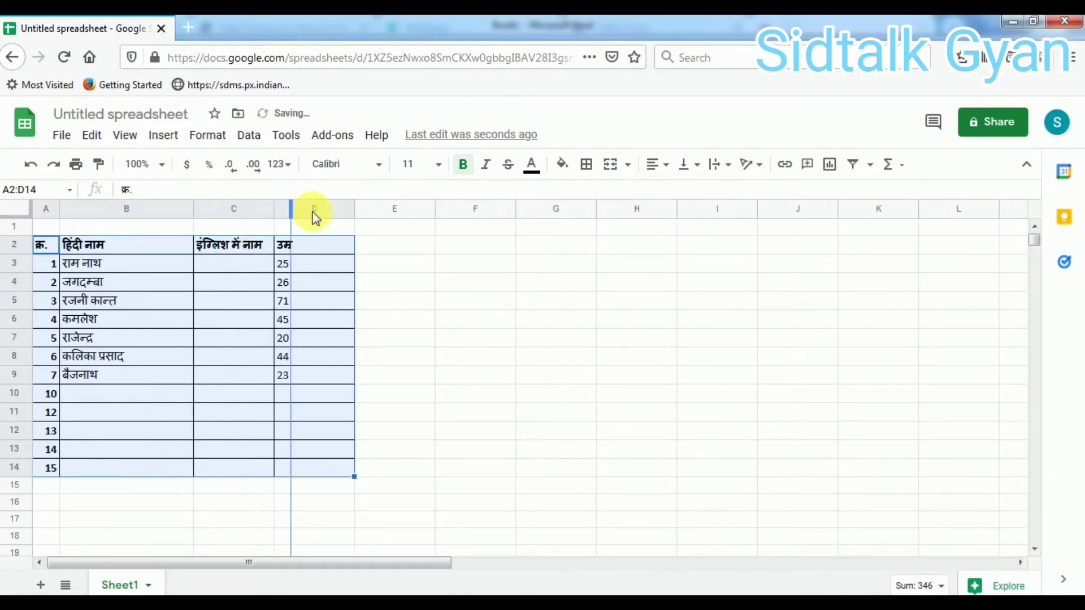
{"action": "left_click_drag", "start_coordinate": [353, 214], "coordinate": [435, 214]}
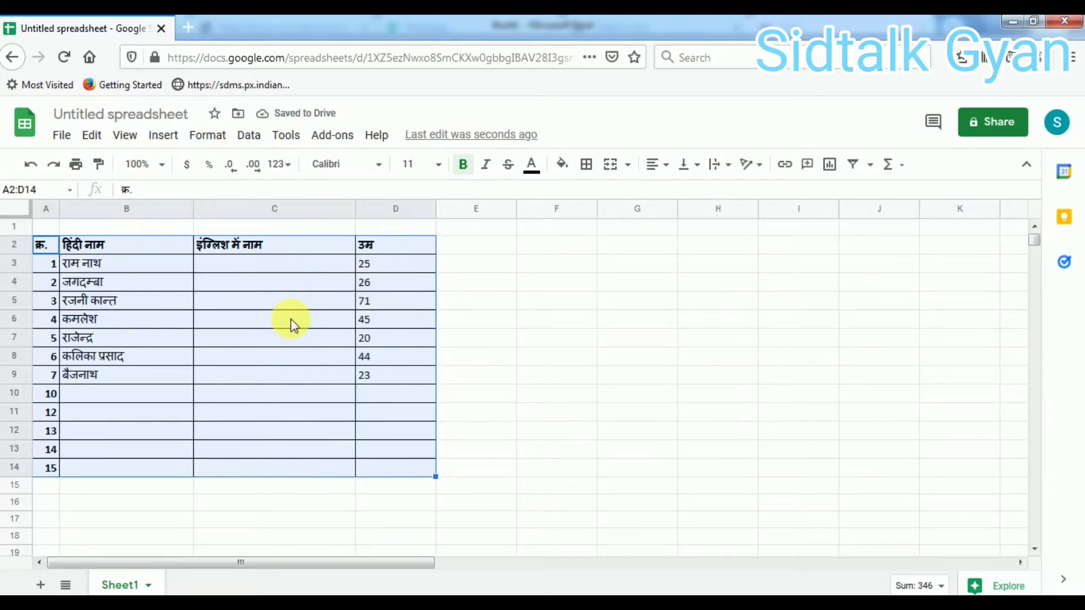
In C3, type =goo and choose GOOGLETRANSLATE to start the formula.
{"action": "left_click", "coordinate": [102, 263]}
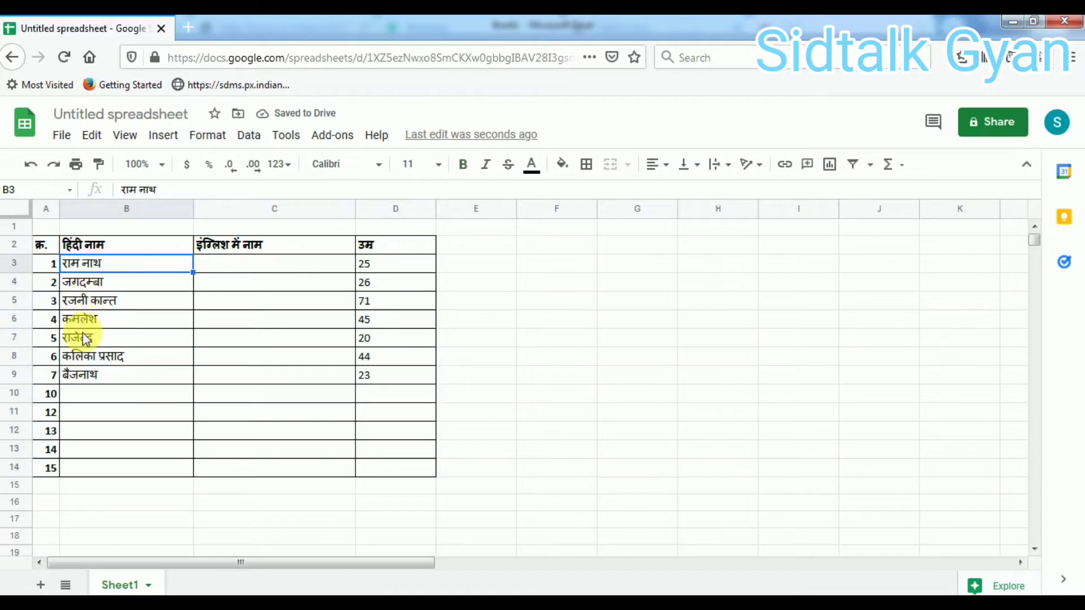
{"action": "left_click", "coordinate": [232, 263]}
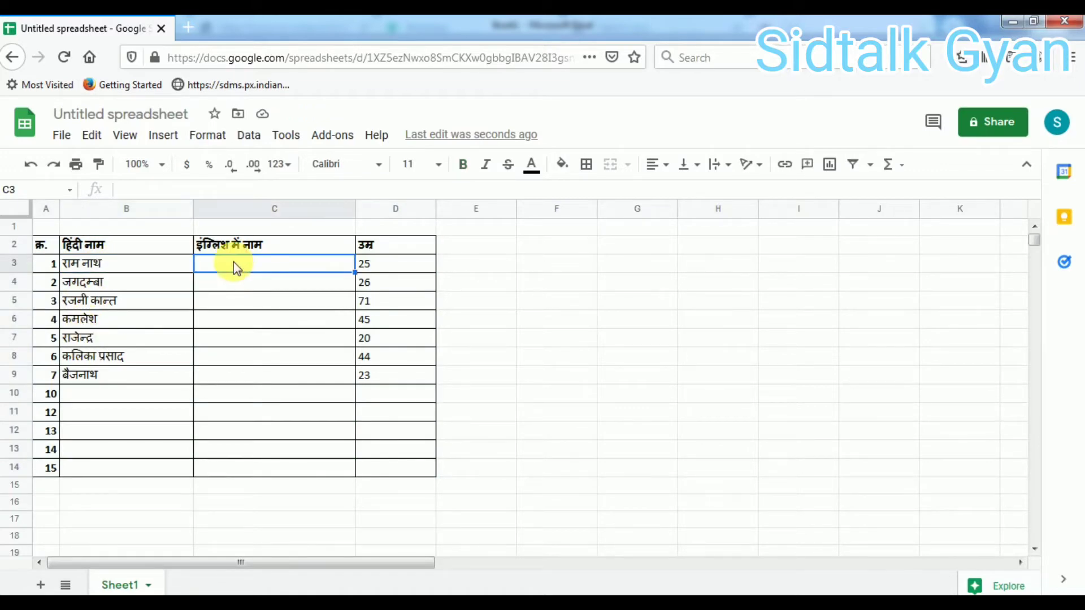
{"action": "left_click", "coordinate": [236, 280]}
{"action": "left_click", "coordinate": [228, 269]}
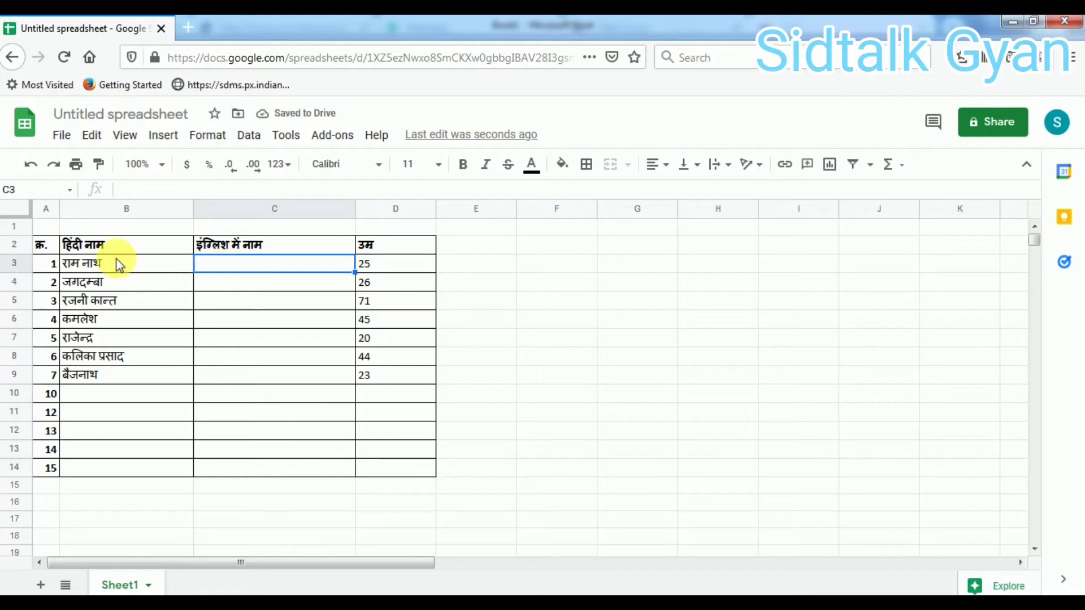
{"action": "left_click", "coordinate": [113, 264]}
{"action": "left_click", "coordinate": [219, 272]}
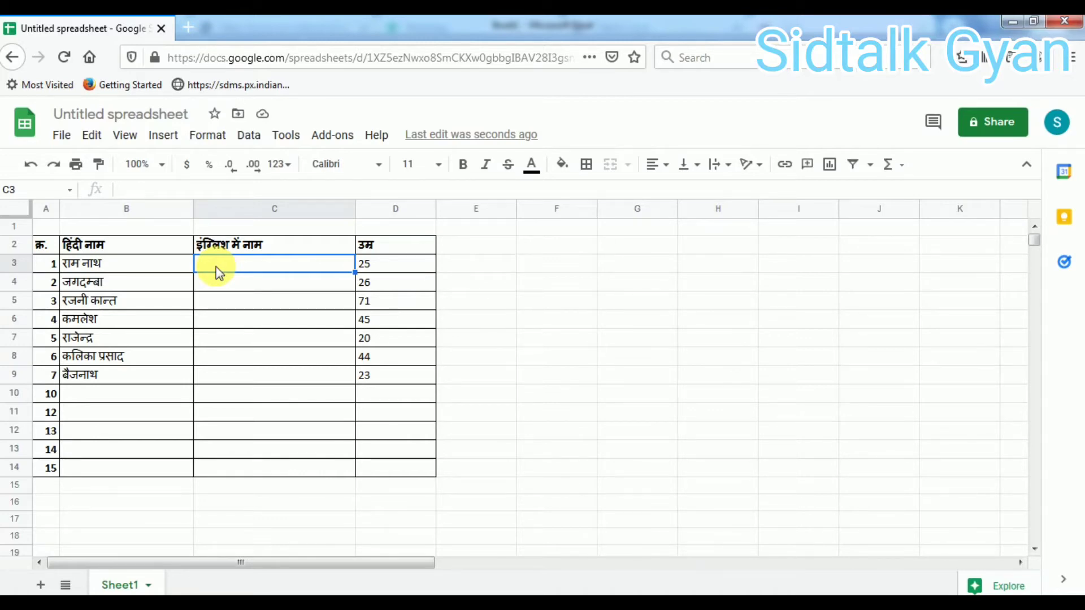
{"action": "type", "text": "="}
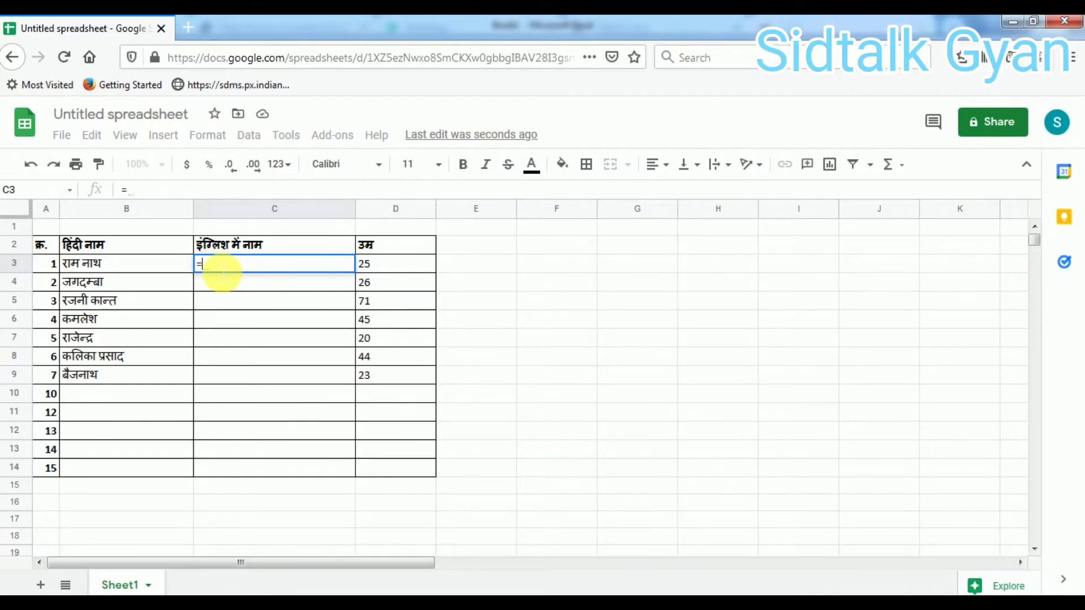
{"action": "type", "text": "g"}
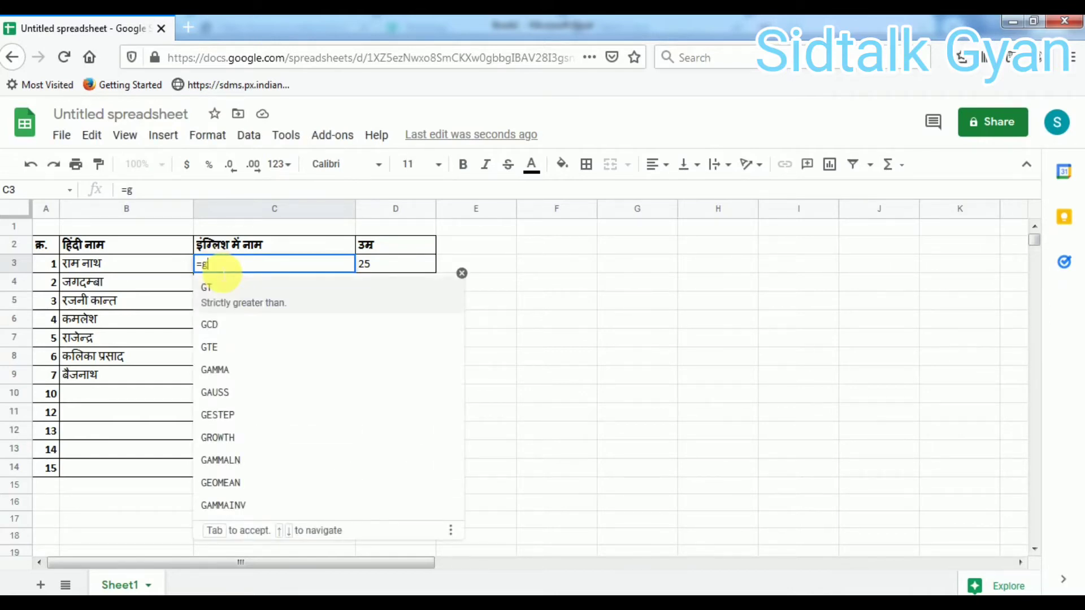
{"action": "type", "text": "oo"}
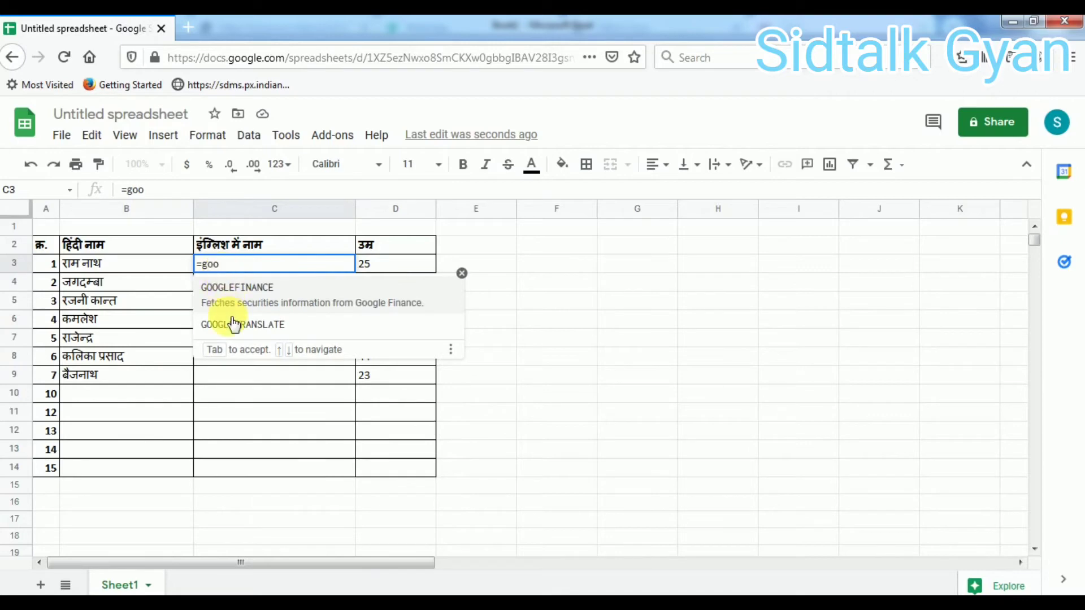
{"action": "left_click", "coordinate": [230, 324]}
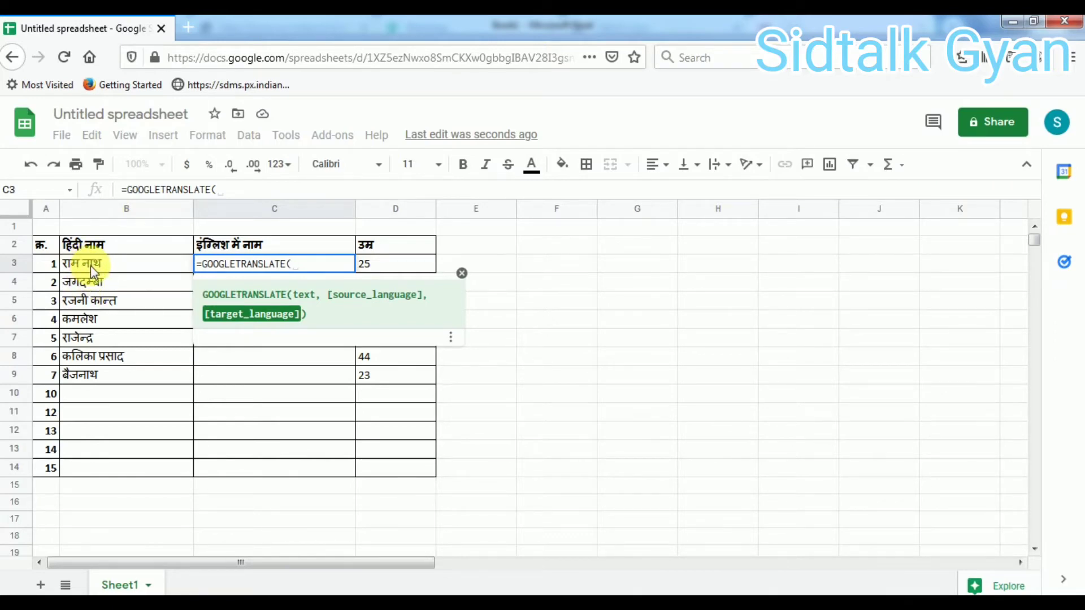
Finish C3's formula as =GOOGLETRANSLATE(b3, "hi", "en") with the closing parenthesis.
{"action": "type", "text": "b1"}
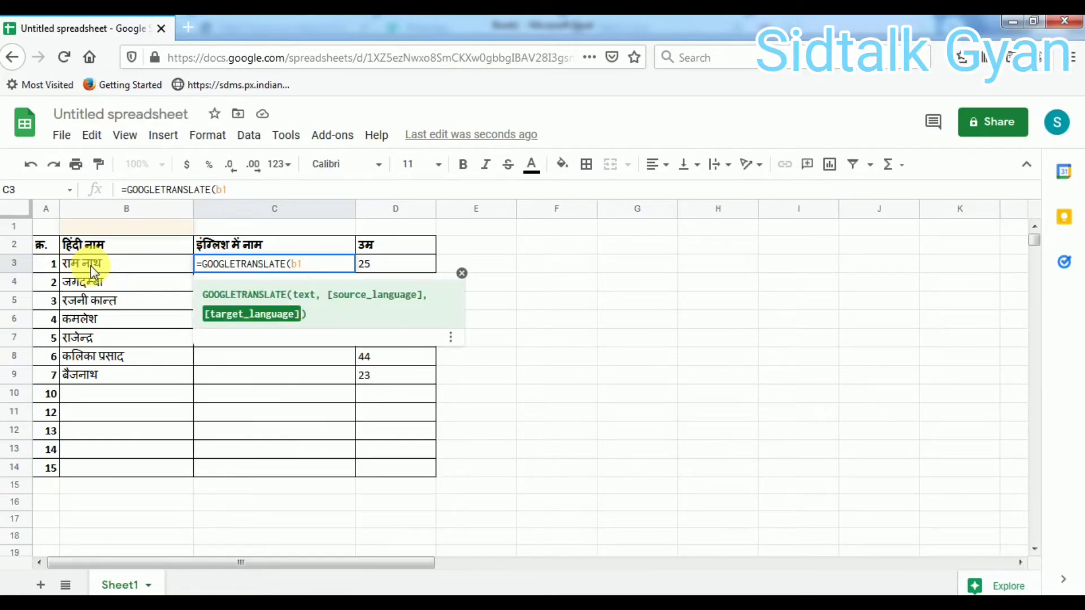
{"action": "key", "text": "BackSpace"}
{"action": "type", "text": "2"}
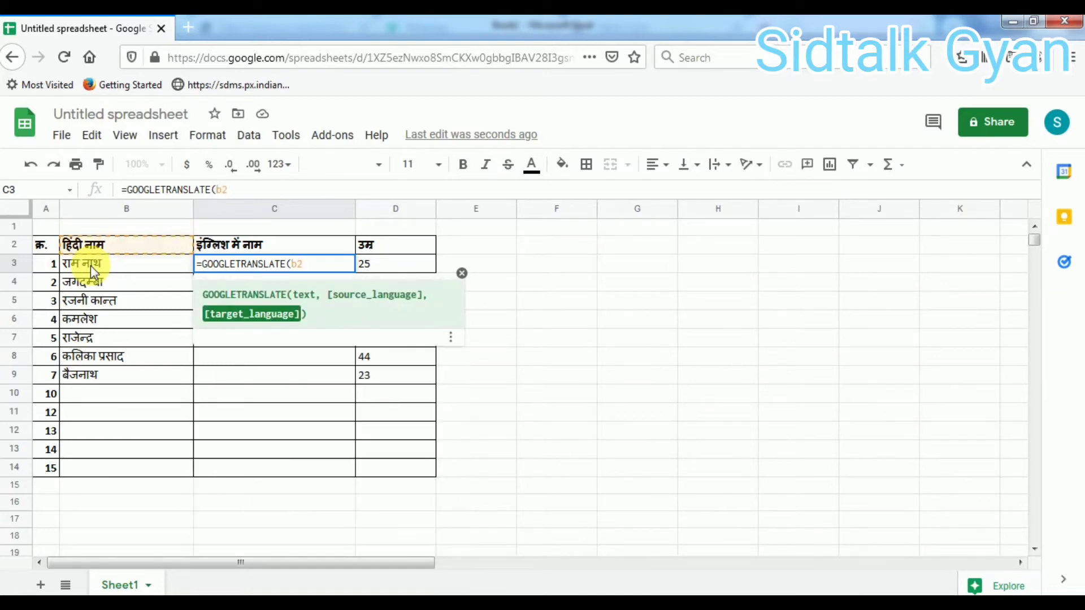
{"action": "key", "text": "BackSpace"}
{"action": "type", "text": "3"}
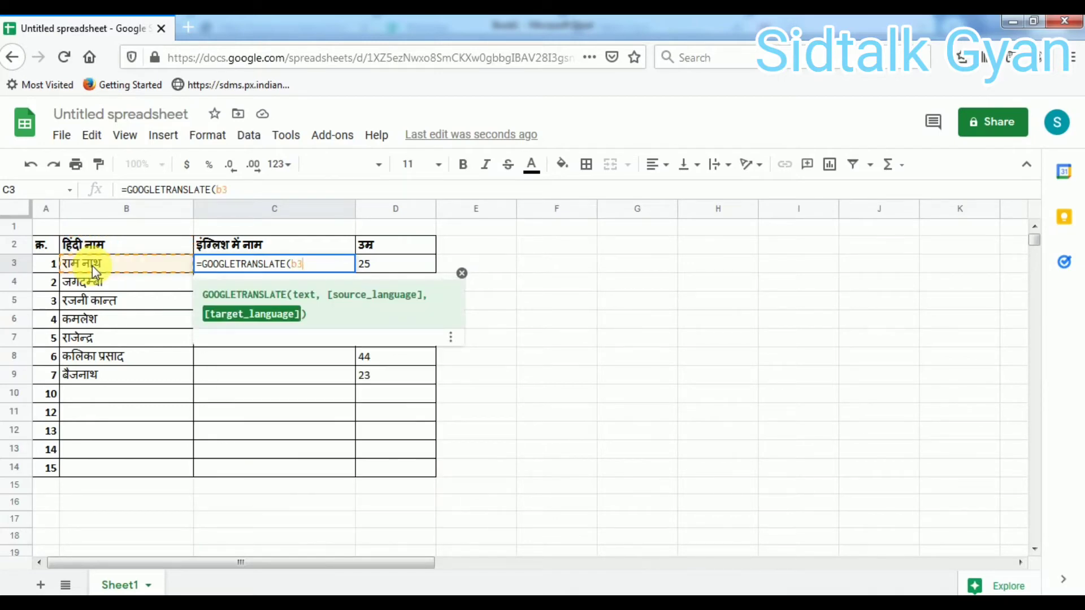
{"action": "type", "text": ", "}
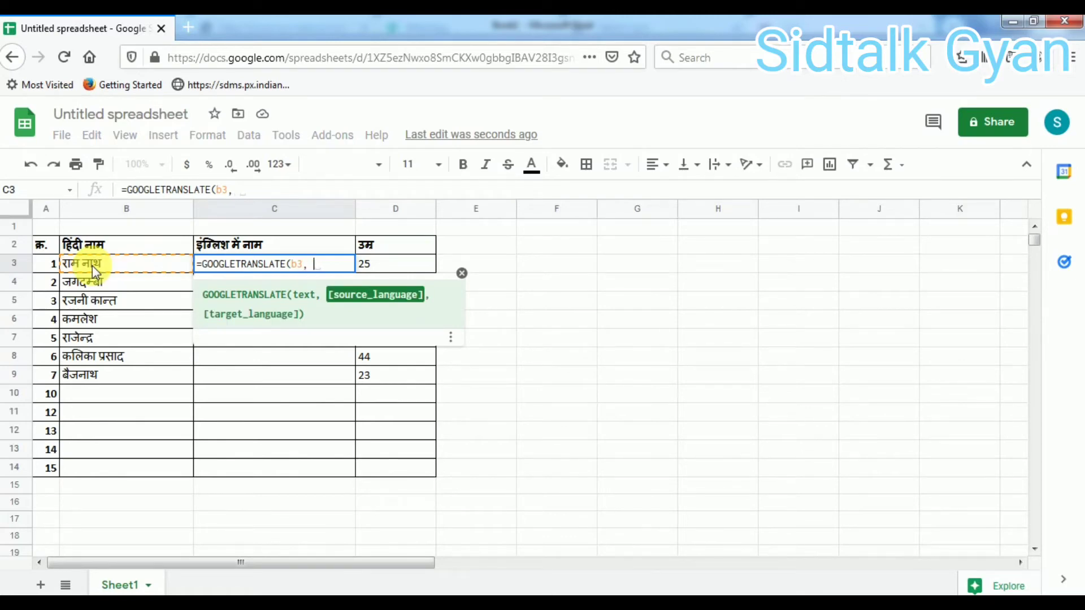
{"action": "type", "text": "\""}
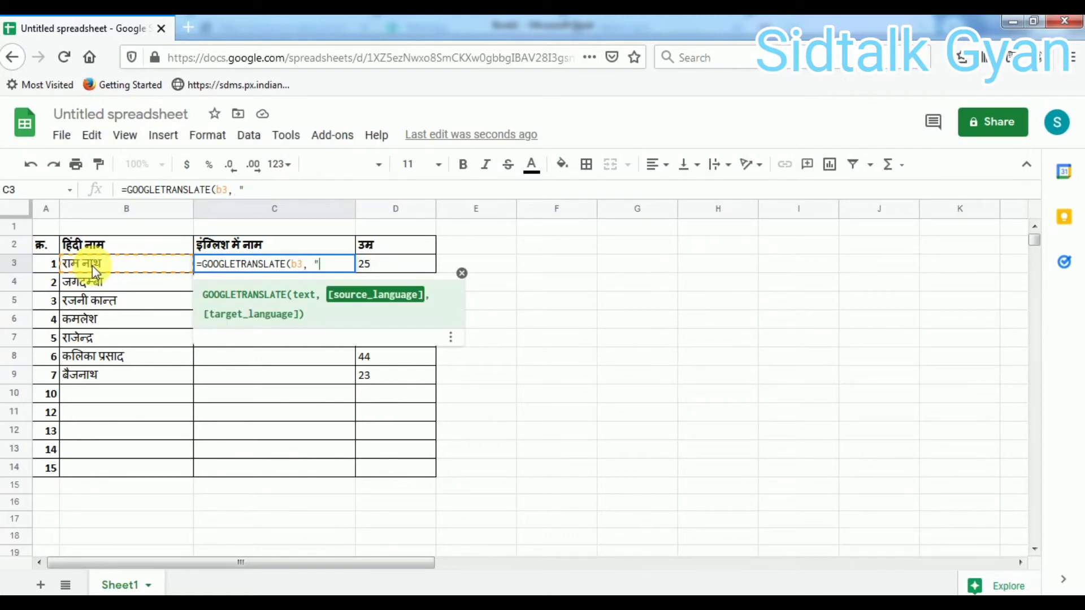
{"action": "type", "text": "hi"}
{"action": "type", "text": ","}
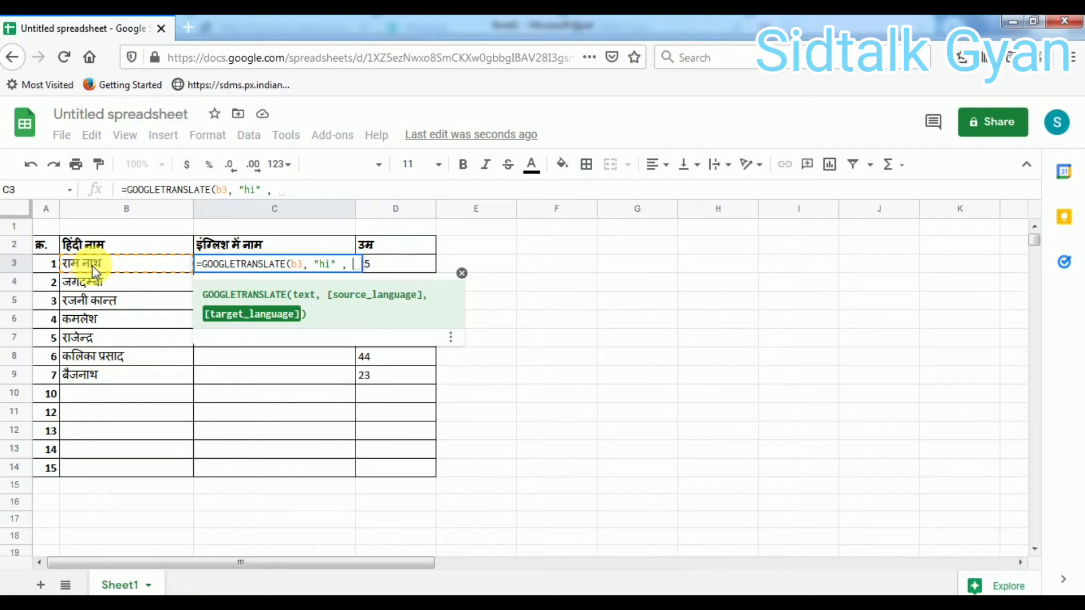
{"action": "key", "text": "BackSpace"}
{"action": "type", "text": "\""}
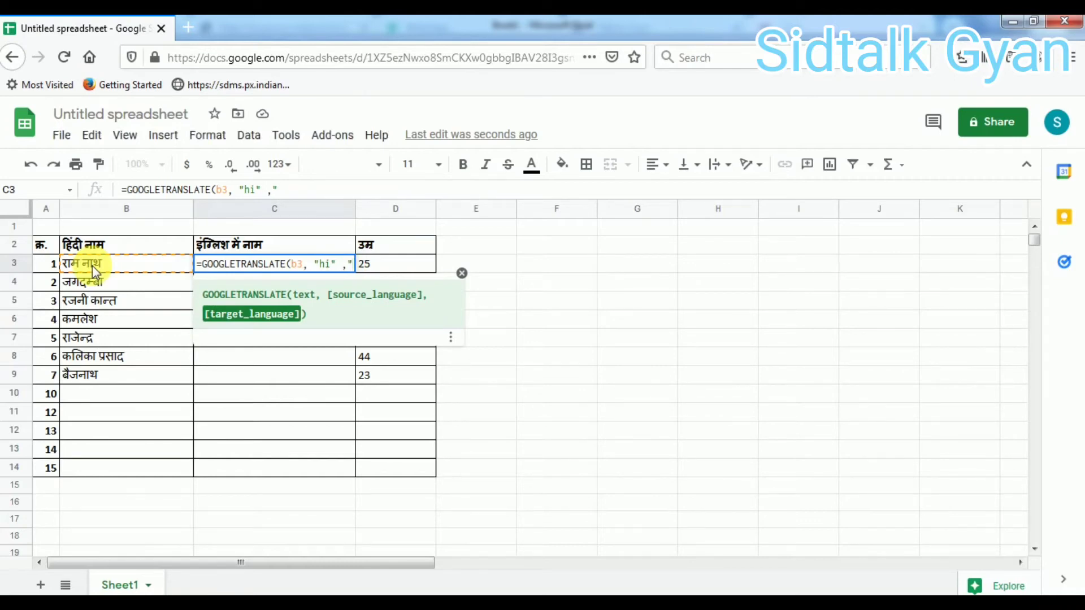
{"action": "type", "text": "en"}
{"action": "type", "text": "\""}
{"action": "type", "text": ")"}
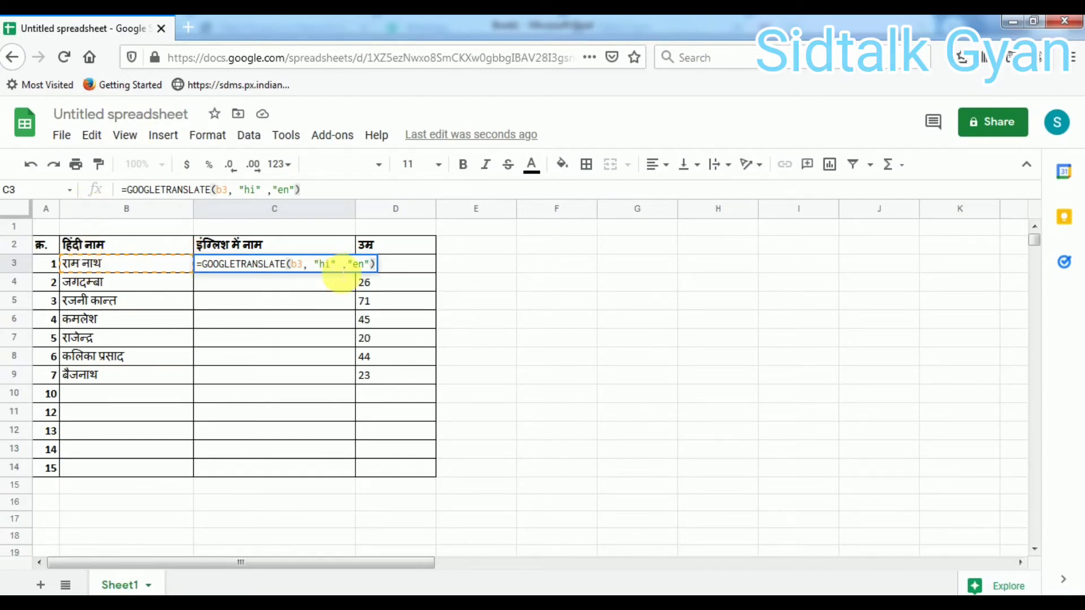
Commit the C3 formula and fill it down to C13.
{"action": "key", "text": "Return"}
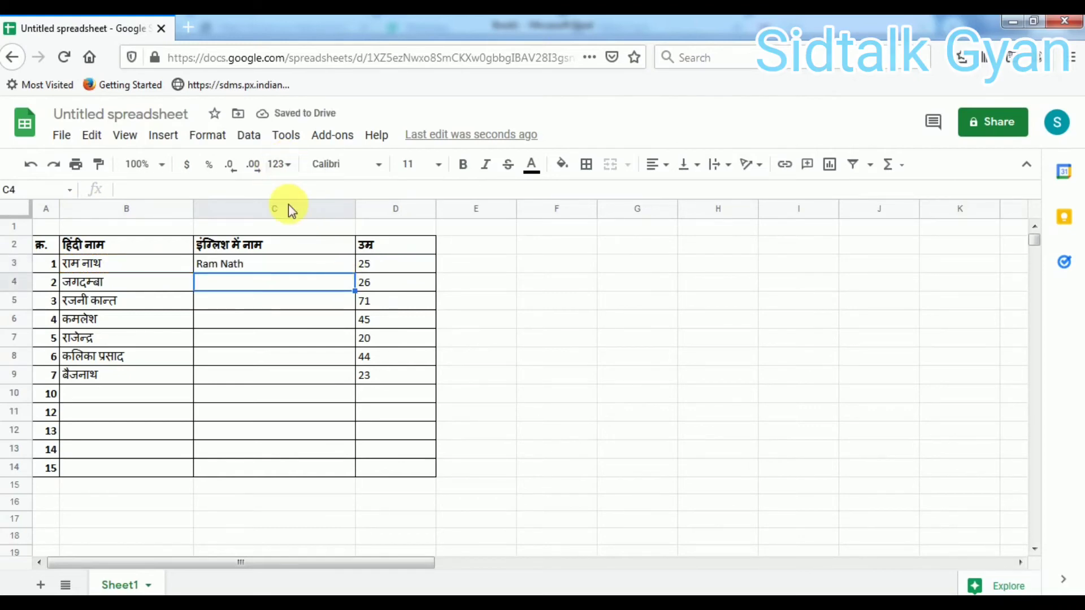
{"action": "left_click", "coordinate": [327, 266]}
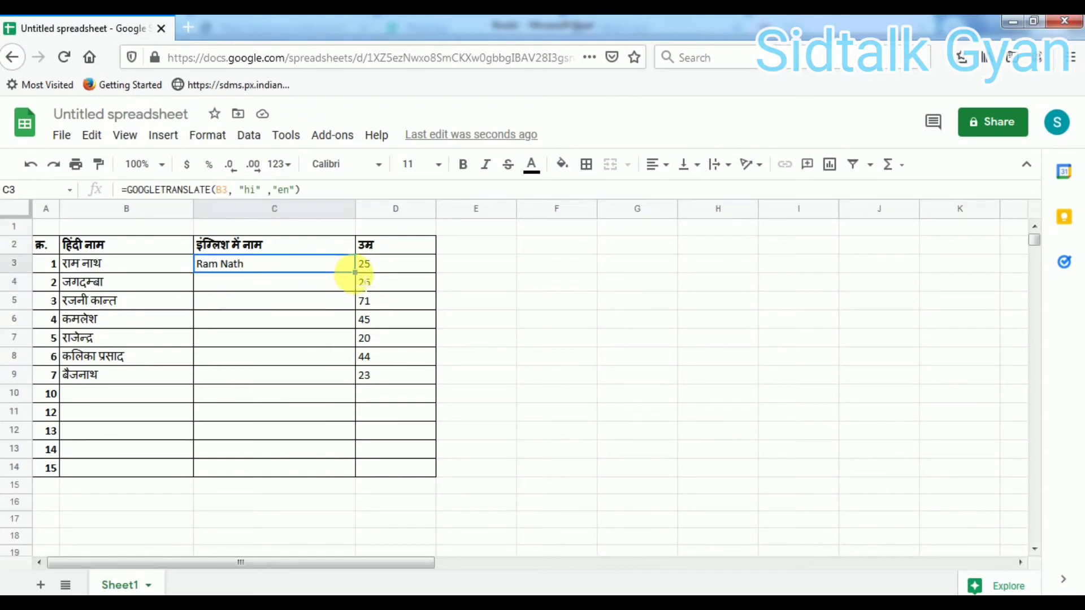
{"action": "left_click_drag", "start_coordinate": [355, 272], "coordinate": [336, 406]}
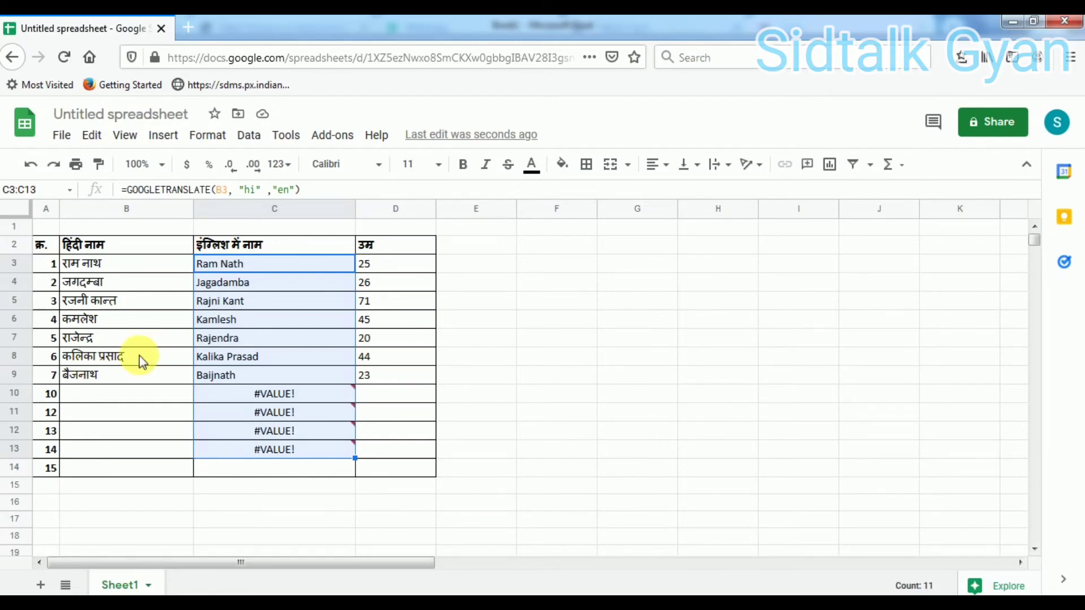
Paste the first copied Hindi sentence from Notepad into B10.
{"action": "left_click", "coordinate": [88, 395]}
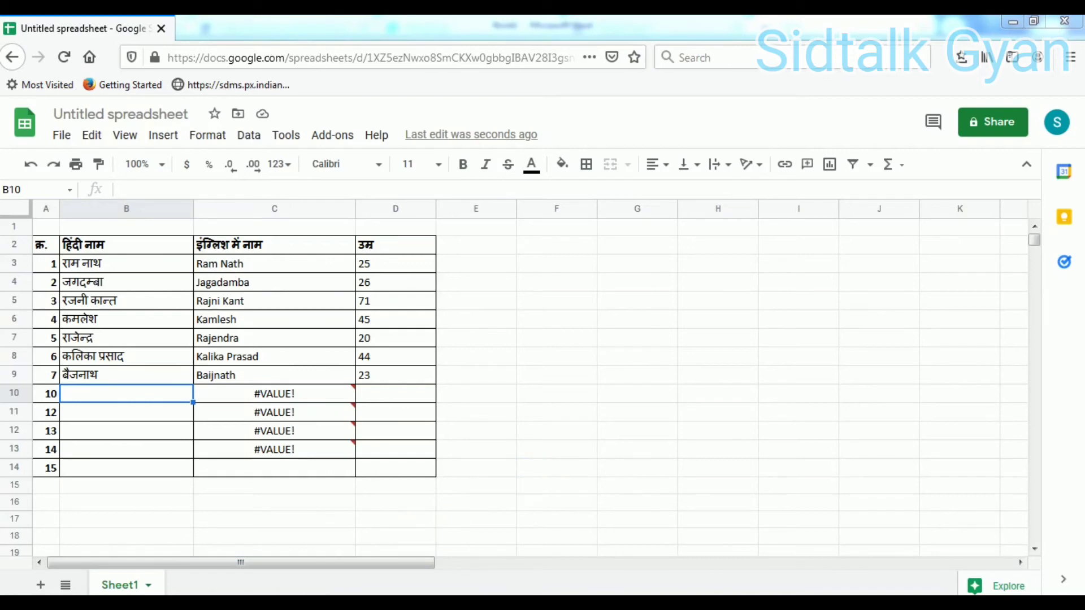
{"action": "left_click", "coordinate": [361, 603]}
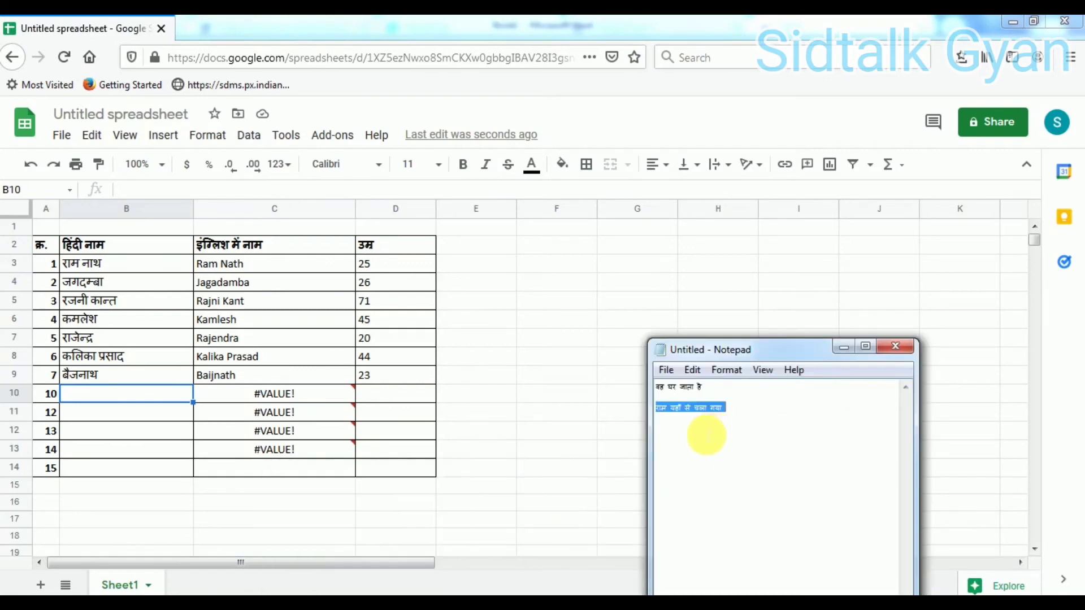
{"action": "left_click", "coordinate": [104, 397]}
{"action": "type", "text": "राम यहाँ से चला गया"}
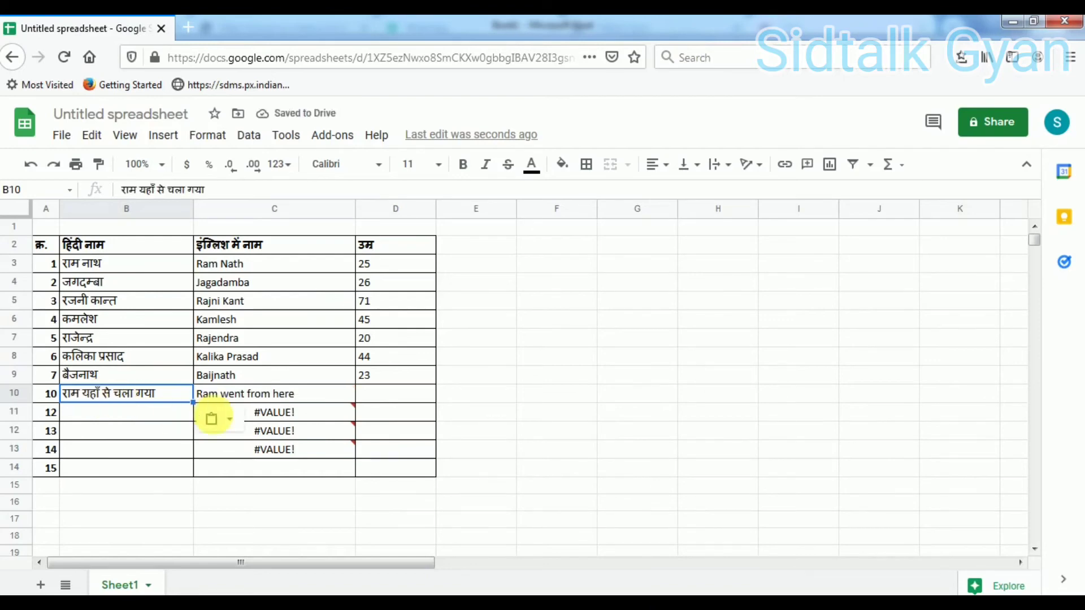
Copy the Hindi sentence वह घर जाता है from Notepad and paste it into B11.
{"action": "left_click", "coordinate": [90, 411]}
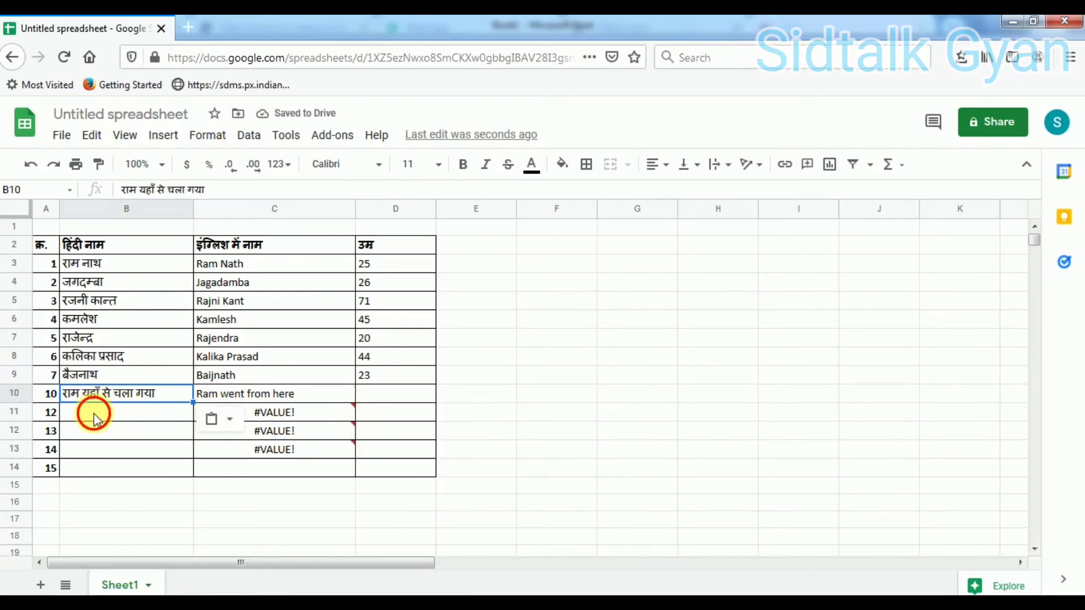
{"action": "key", "text": "alt+Tab"}
{"action": "double_click", "coordinate": [662, 387]}
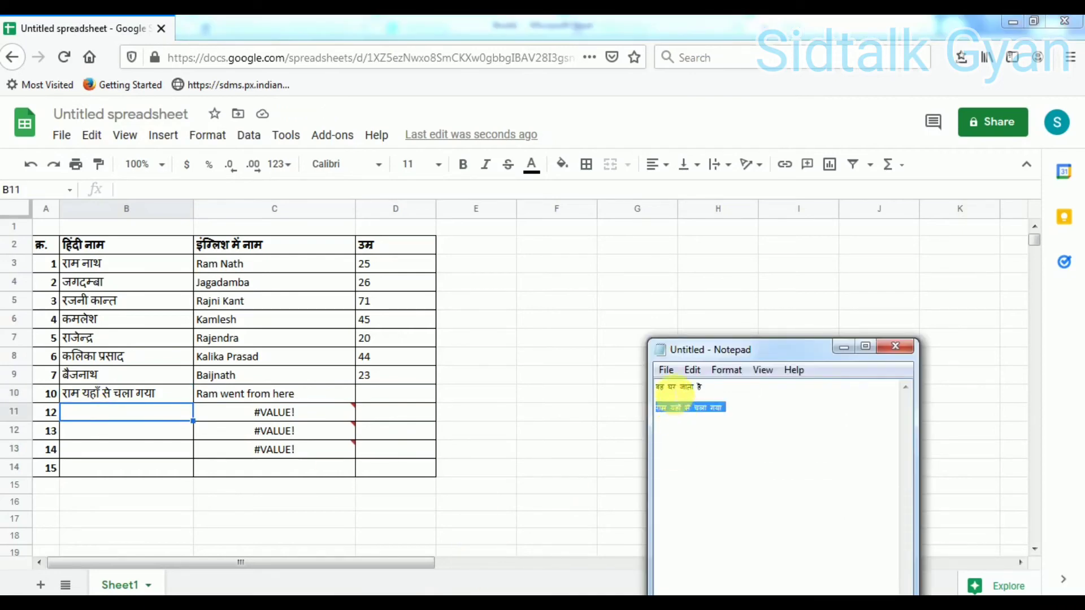
{"action": "left_click_drag", "start_coordinate": [673, 391], "coordinate": [707, 390]}
{"action": "key", "text": "ctrl+c"}
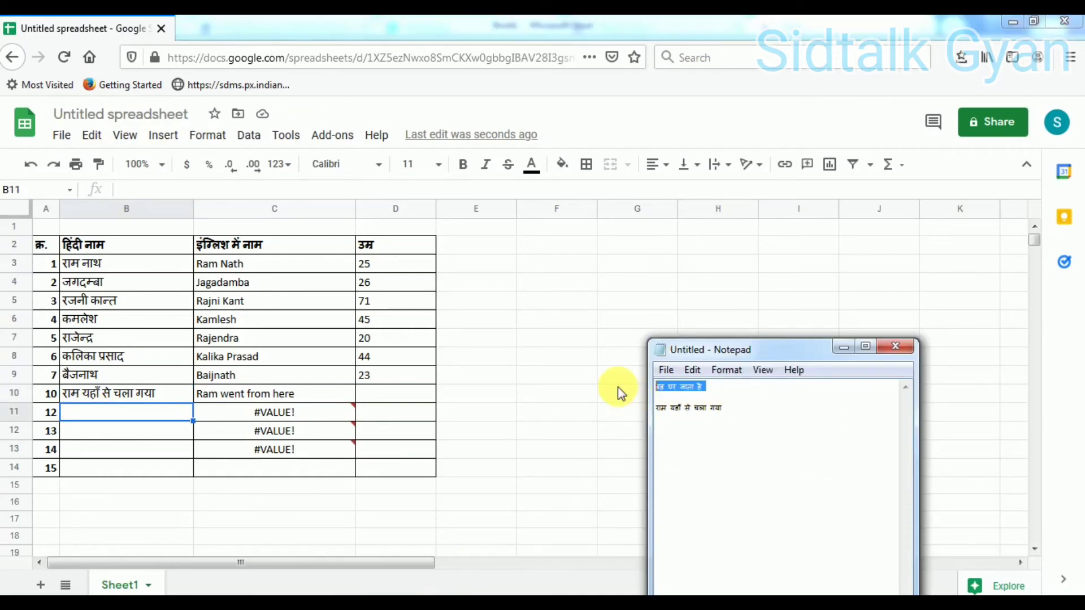
{"action": "left_click", "coordinate": [110, 421]}
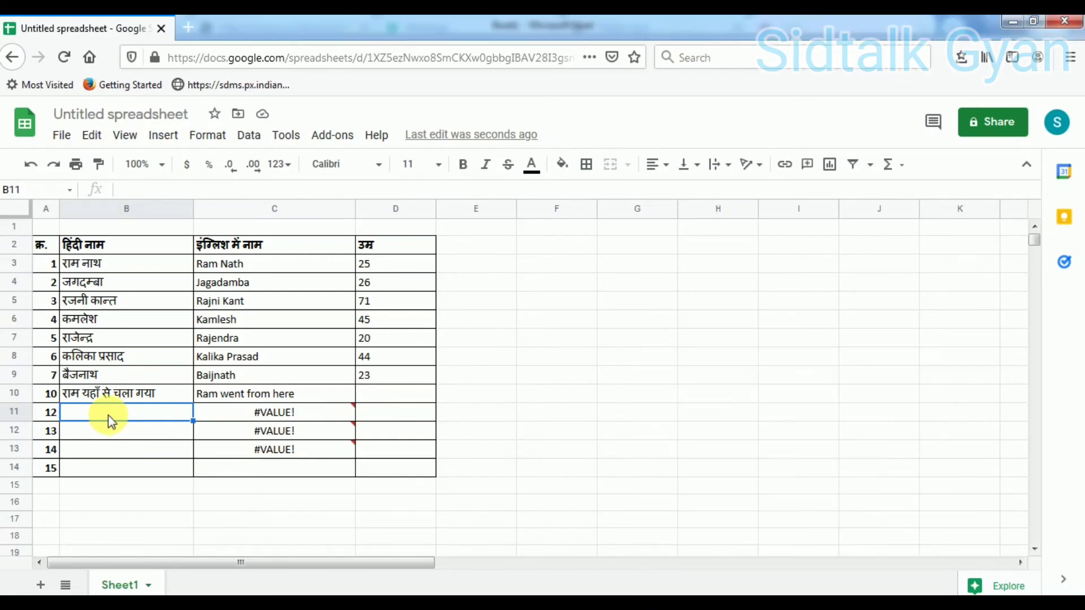
{"action": "key", "text": "ctrl+v"}
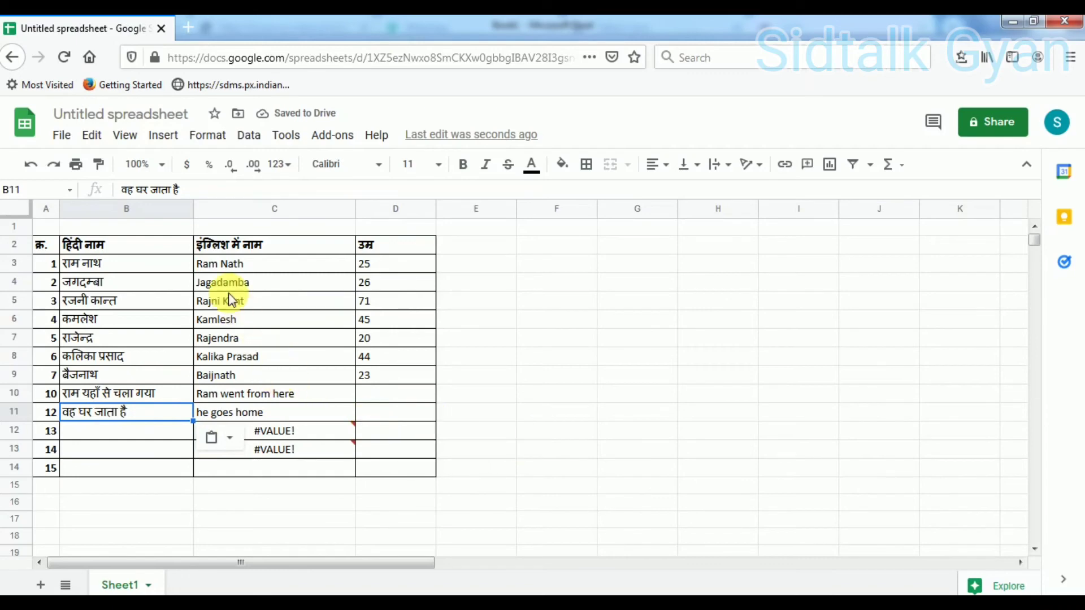
{"action": "left_click_drag", "start_coordinate": [222, 261], "coordinate": [225, 396]}
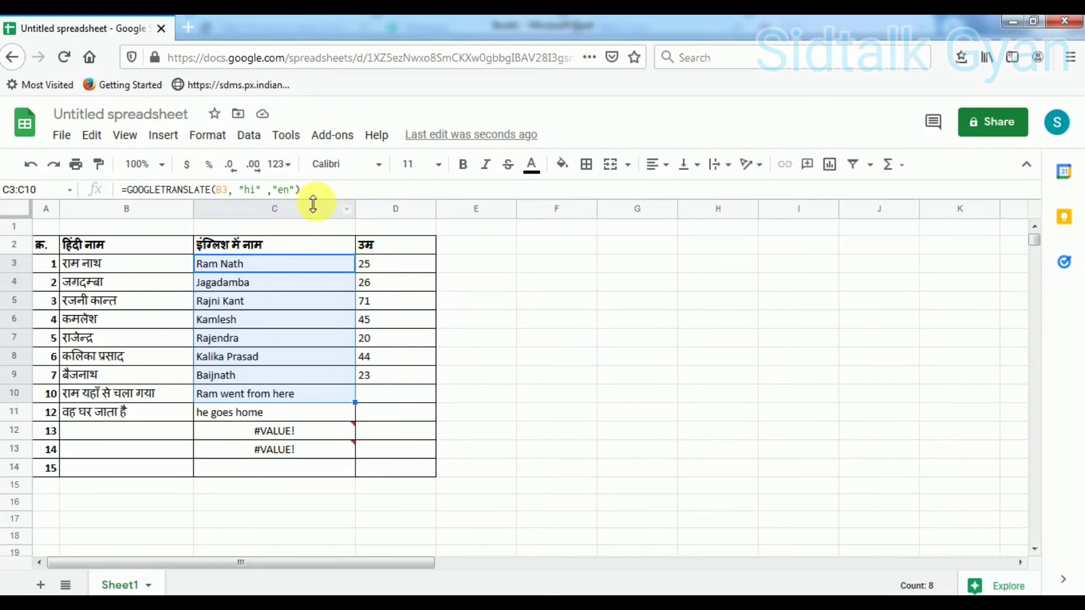
{"action": "left_click_drag", "start_coordinate": [302, 190], "coordinate": [124, 190]}
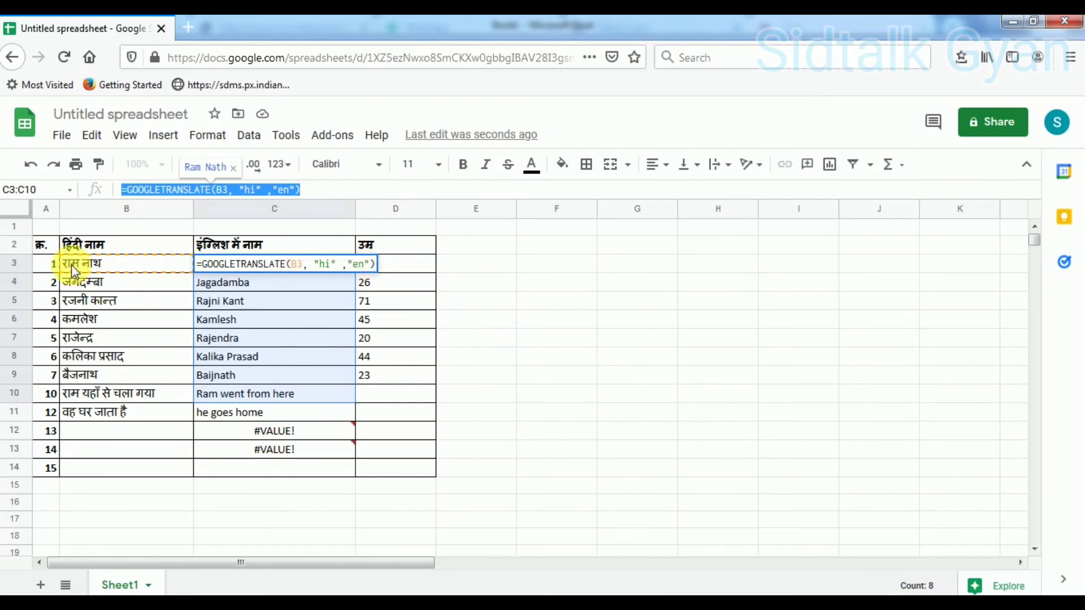
{"action": "left_click", "coordinate": [102, 265]}
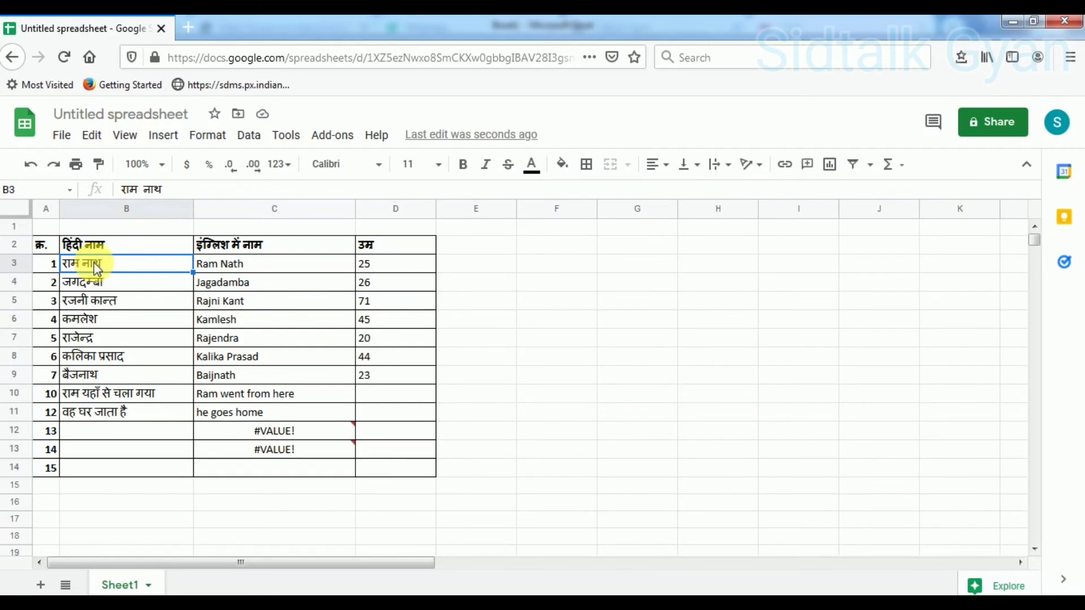
{"action": "left_click", "coordinate": [83, 284]}
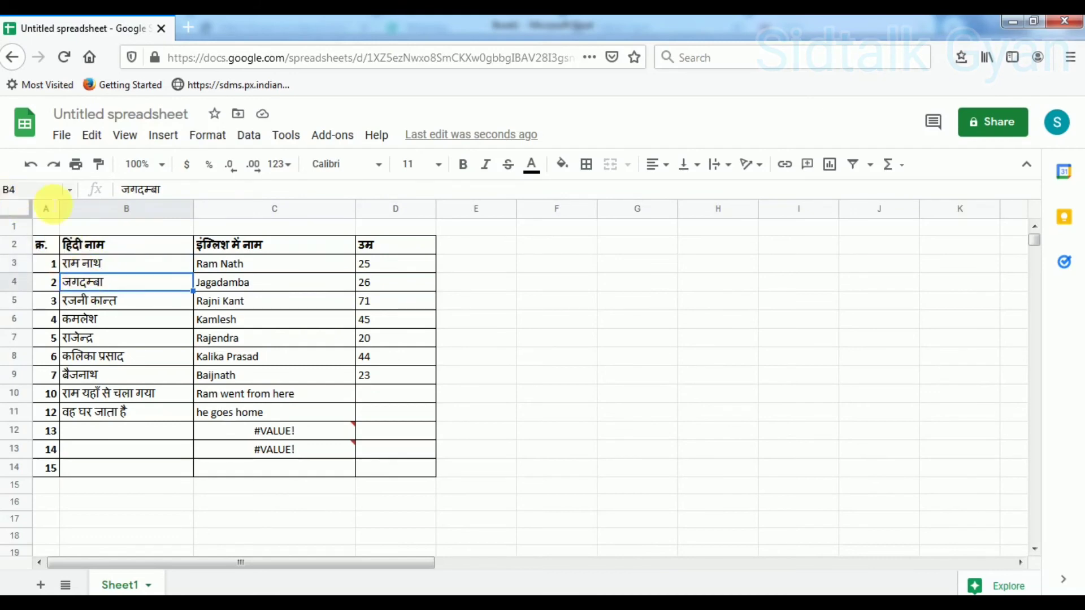
{"action": "left_click", "coordinate": [137, 261]}
{"action": "left_click", "coordinate": [227, 266]}
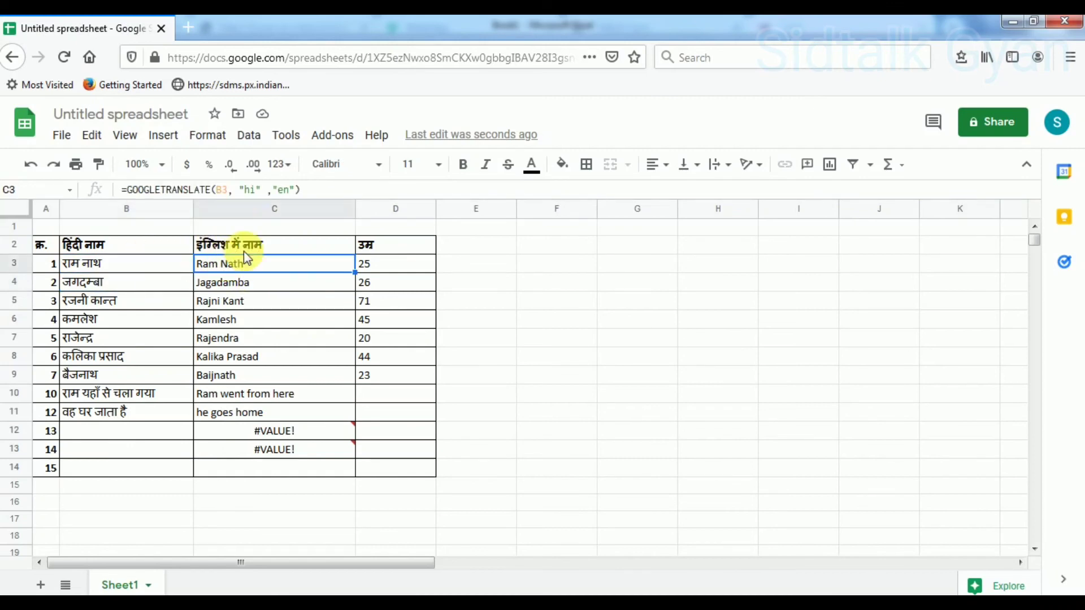
{"action": "left_click", "coordinate": [235, 190]}
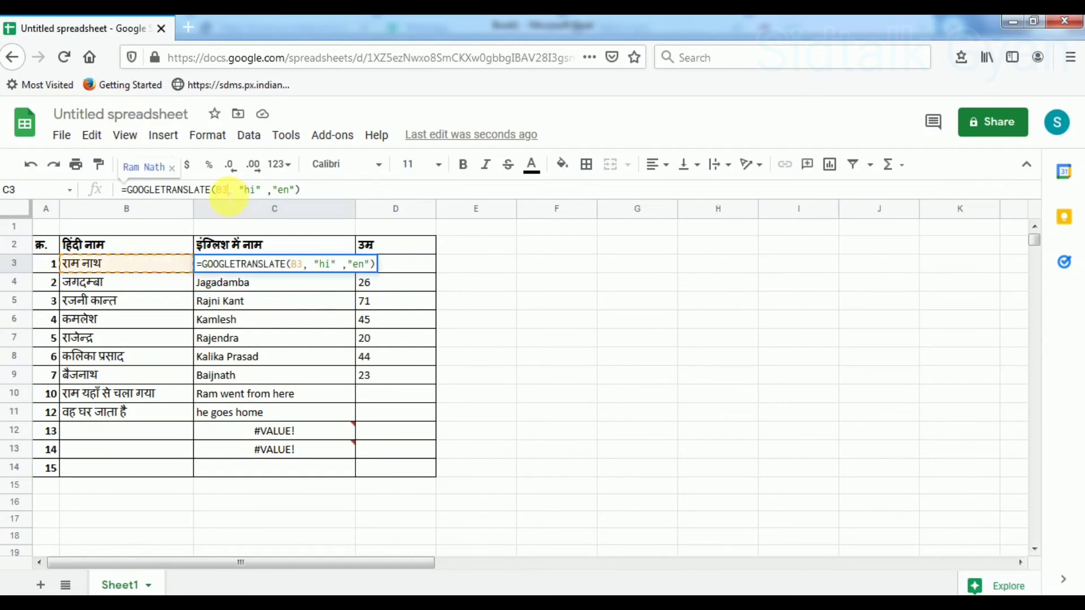
{"action": "double_click", "coordinate": [221, 190]}
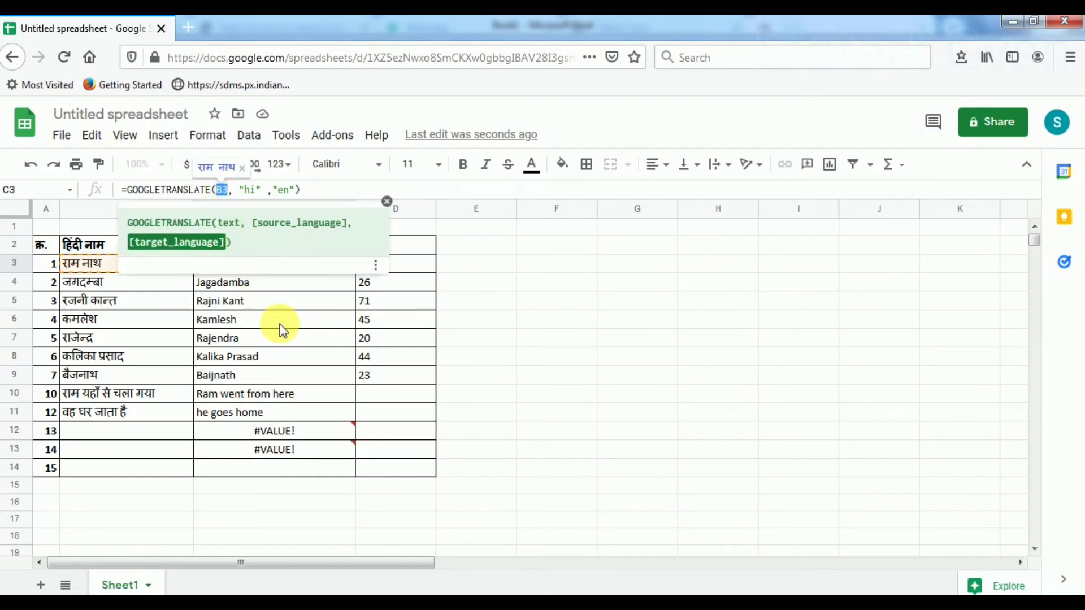
{"action": "left_click", "coordinate": [237, 284]}
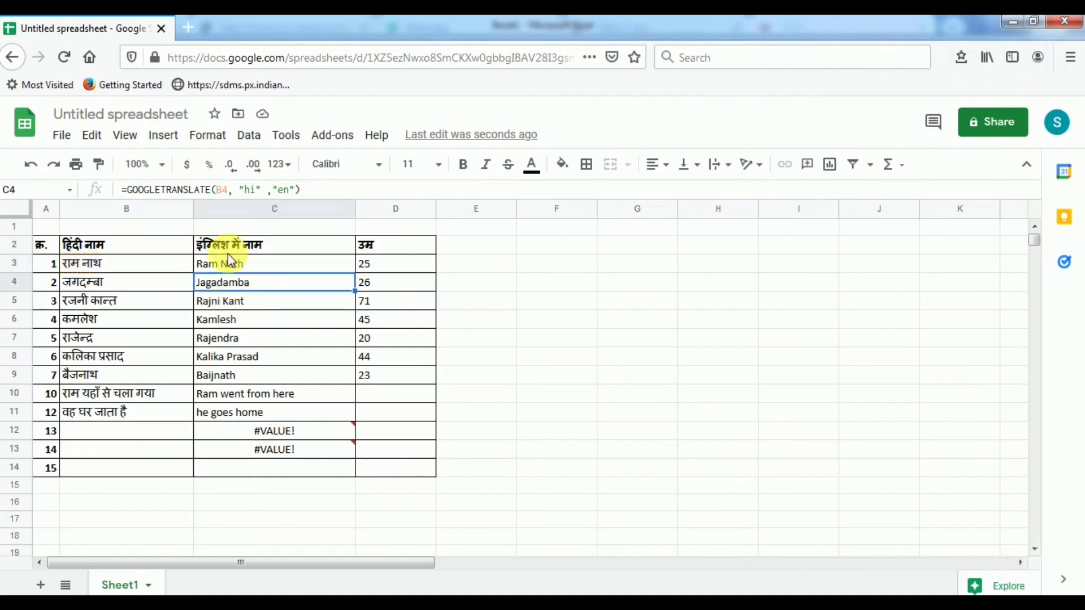